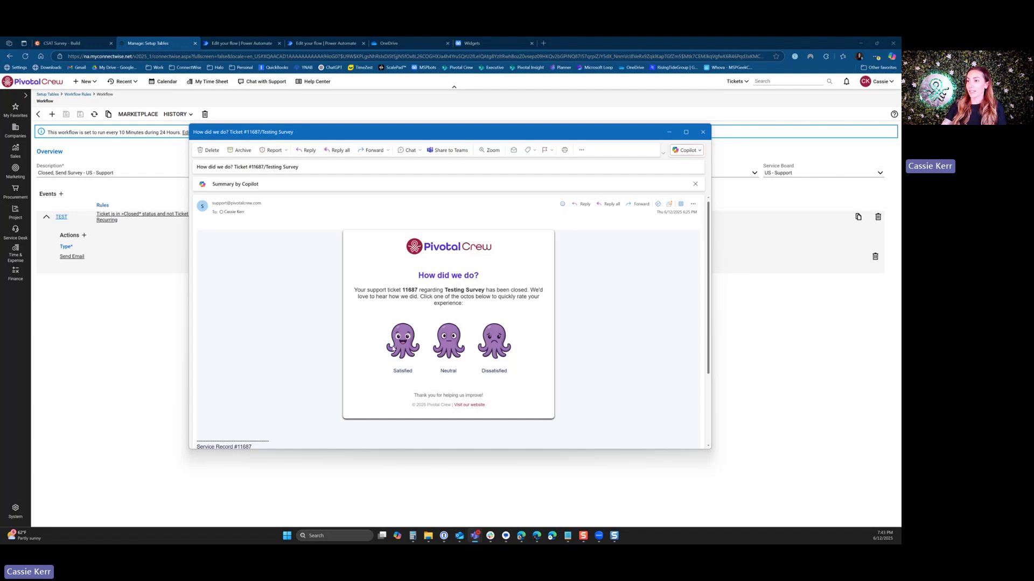
Step: Open the survey form from the email's Satisfied rating and review its optional comments box and thank-you message
{"action": "mouse_move", "coordinate": [401, 350]}
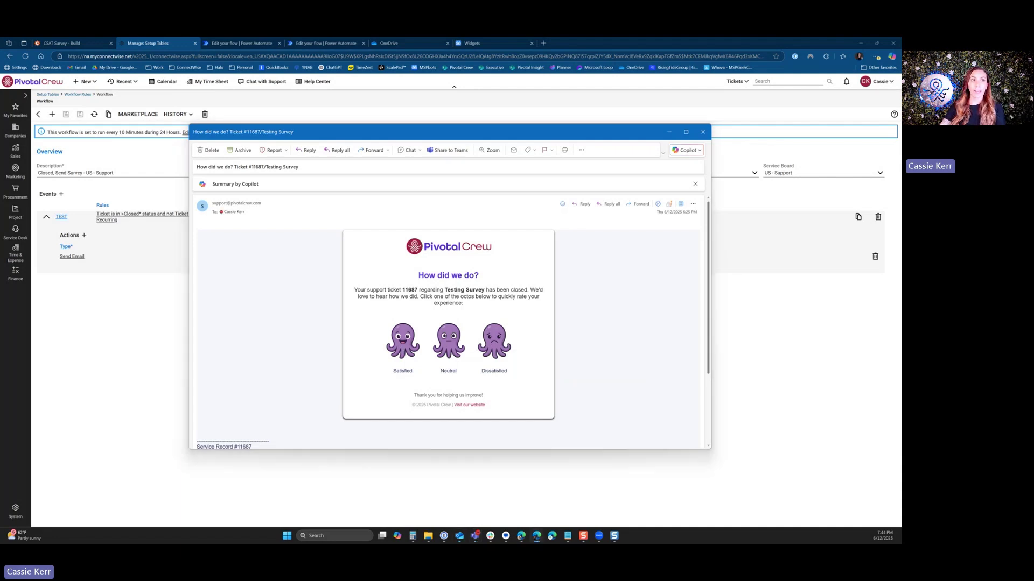
{"action": "left_click", "coordinate": [401, 345]}
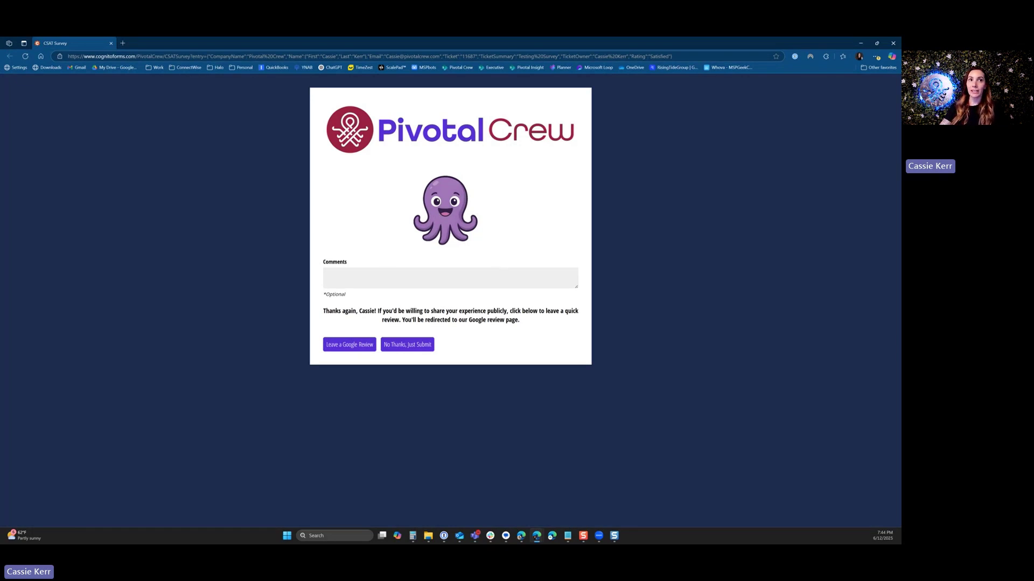
{"action": "left_click", "coordinate": [364, 275]}
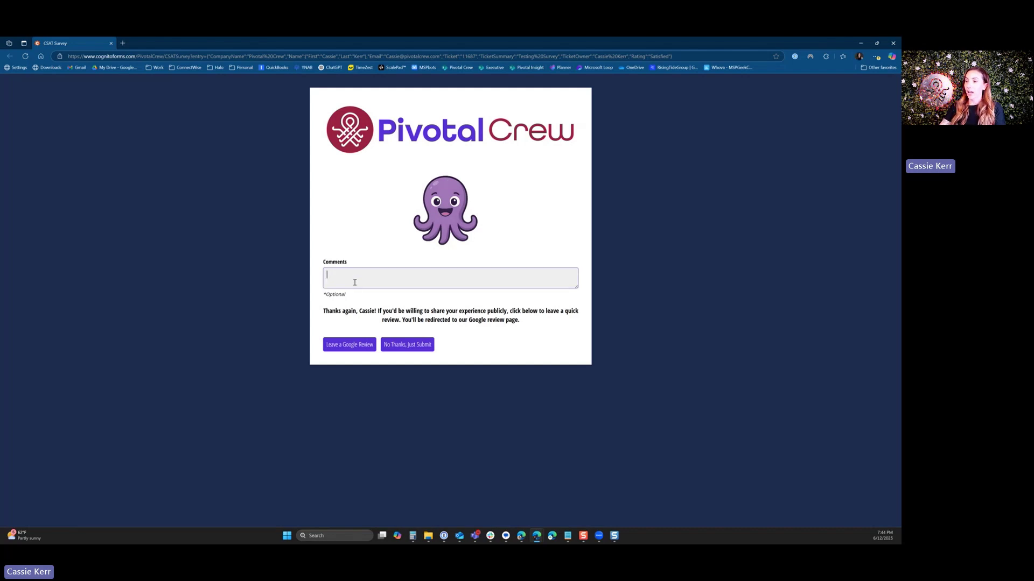
{"action": "left_click_drag", "start_coordinate": [325, 314], "coordinate": [527, 335]}
{"action": "left_click", "coordinate": [511, 358]}
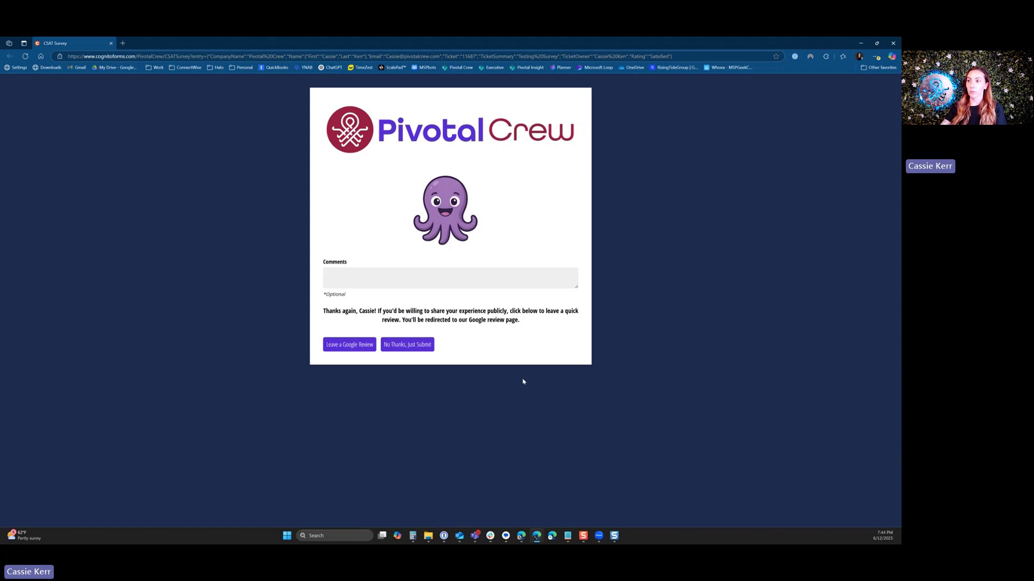
Step: Follow the satisfied form's Leave a Google Review option, view the review page, and close it
{"action": "left_click", "coordinate": [341, 349]}
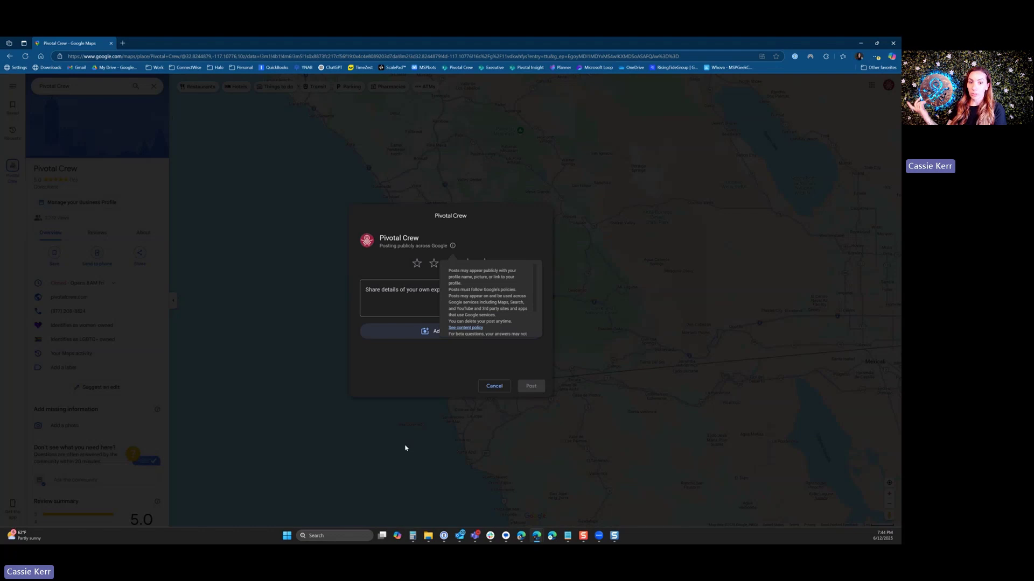
{"action": "left_click", "coordinate": [433, 372]}
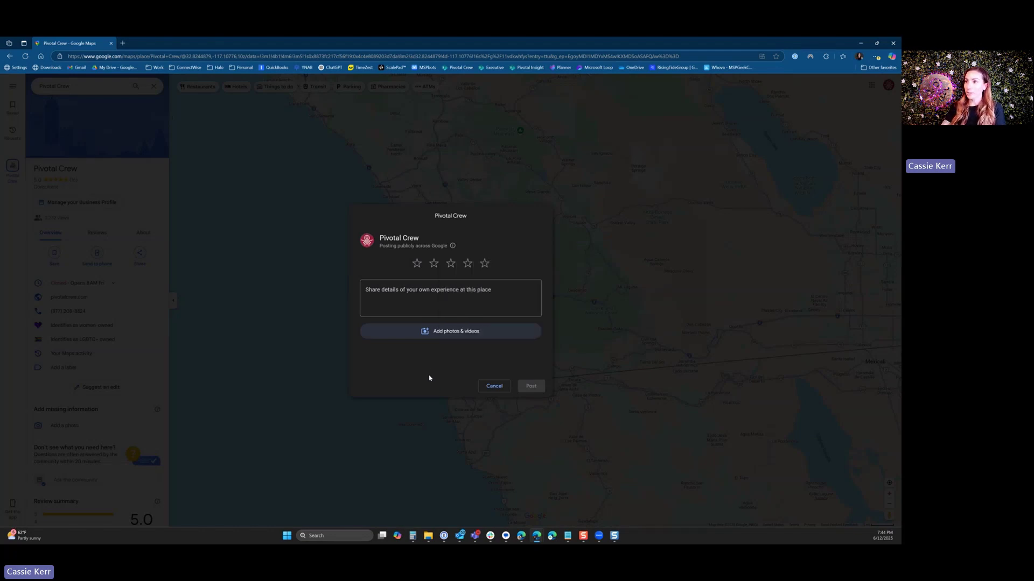
{"action": "left_click", "coordinate": [893, 43]}
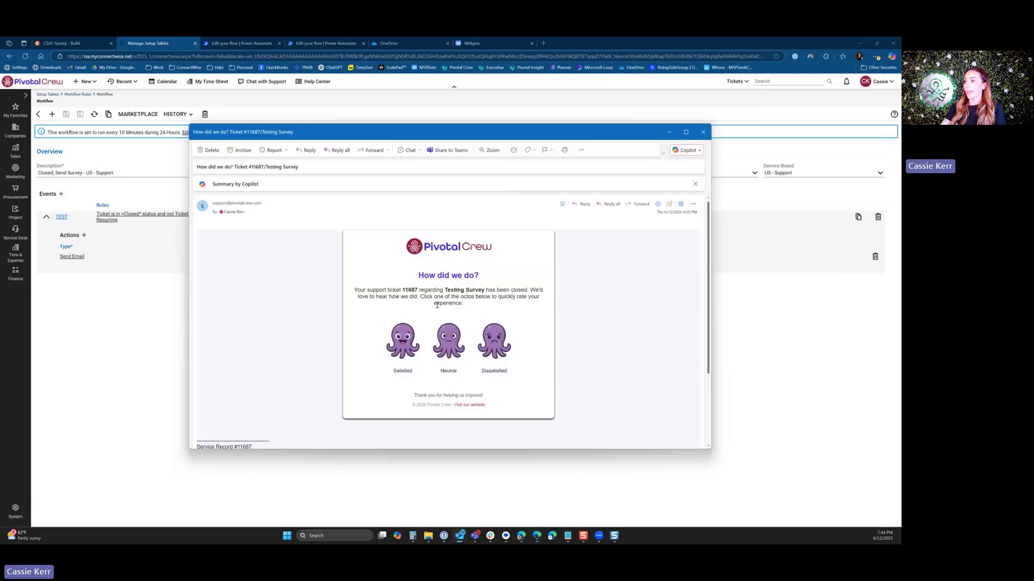
Step: Open the survey form from the email's Neutral rating, review it at full window size, and close it
{"action": "left_click", "coordinate": [448, 342]}
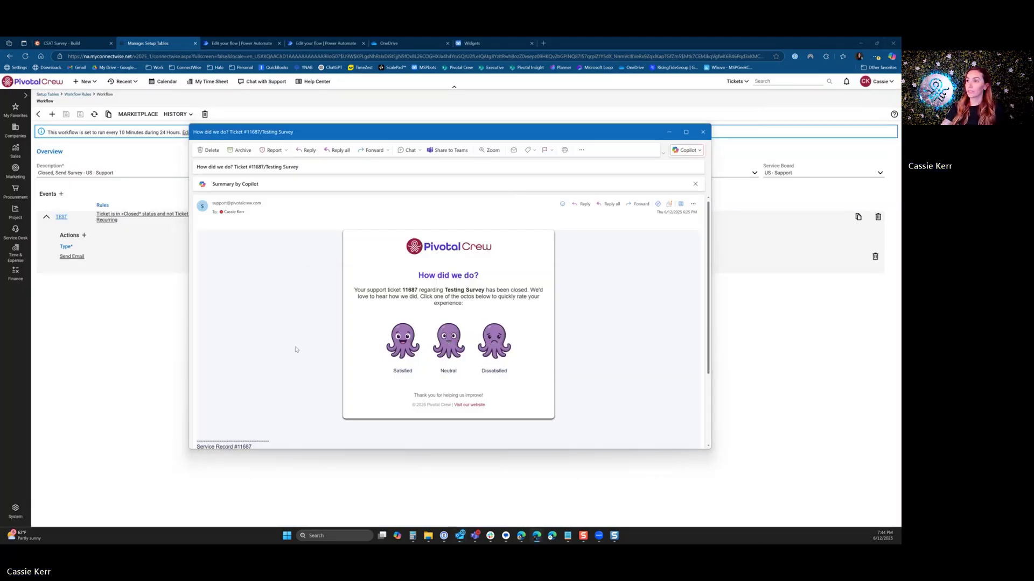
{"action": "double_click", "coordinate": [439, 115]}
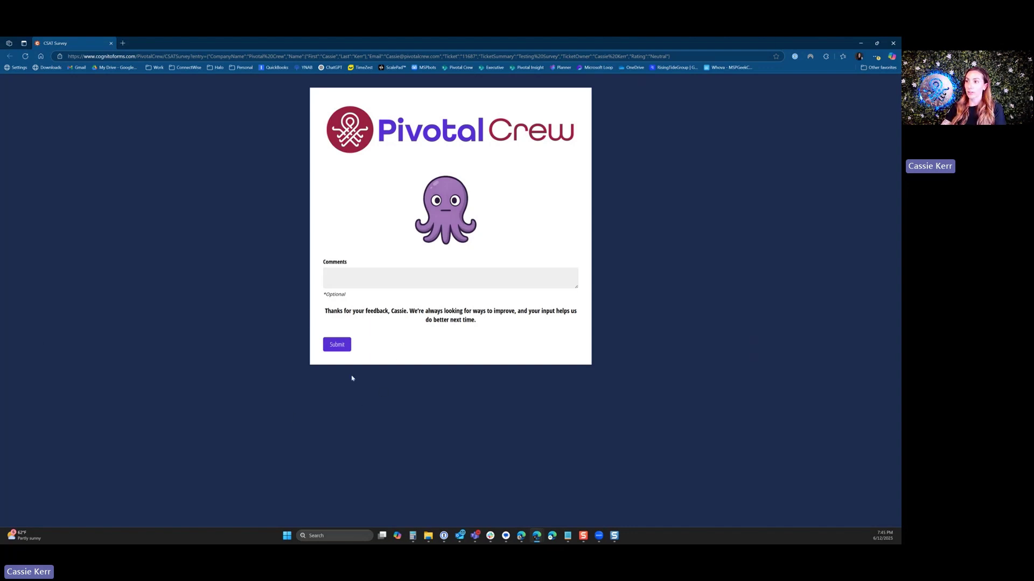
{"action": "left_click", "coordinate": [893, 43]}
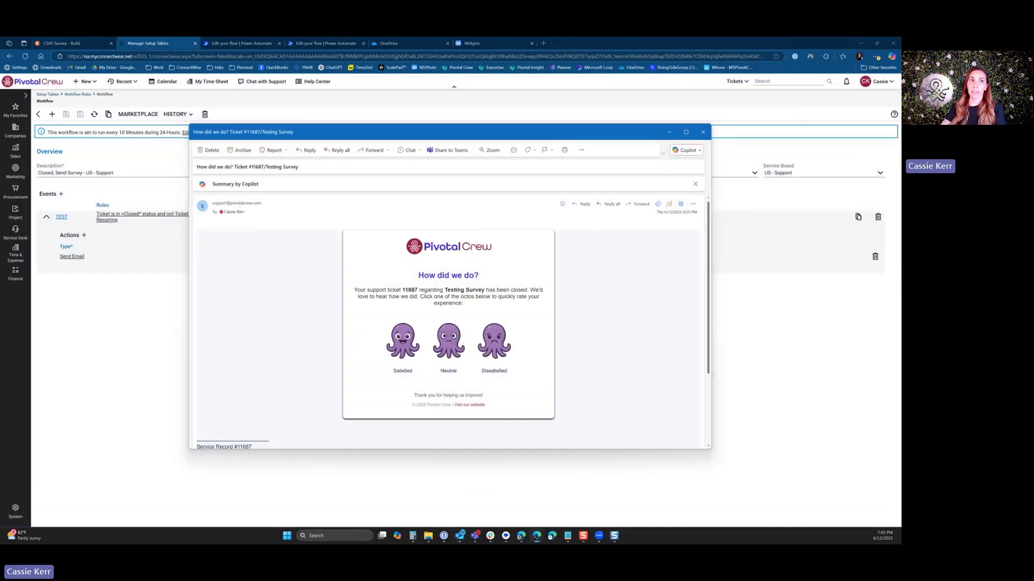
Step: Open the survey form from the email's Dissatisfied rating, review its personalized apology message, and close the survey windows
{"action": "left_click", "coordinate": [493, 341]}
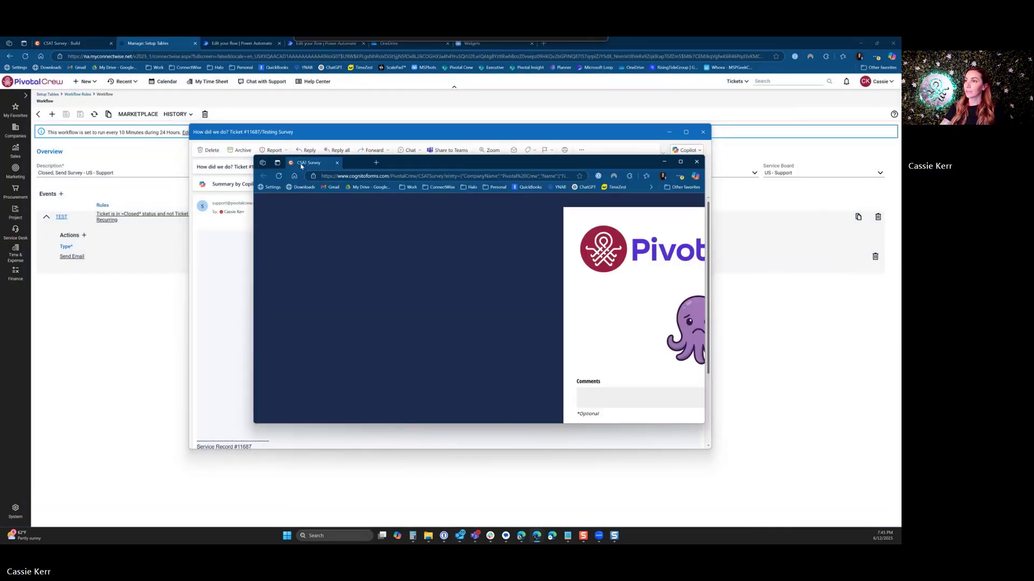
{"action": "double_click", "coordinate": [445, 168]}
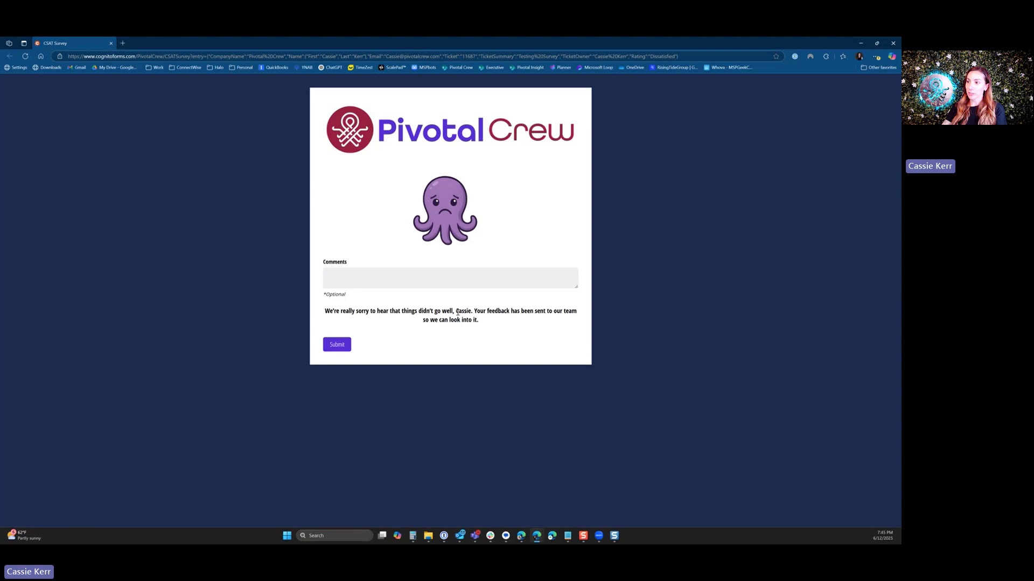
{"action": "left_click_drag", "start_coordinate": [456, 311], "coordinate": [469, 311]}
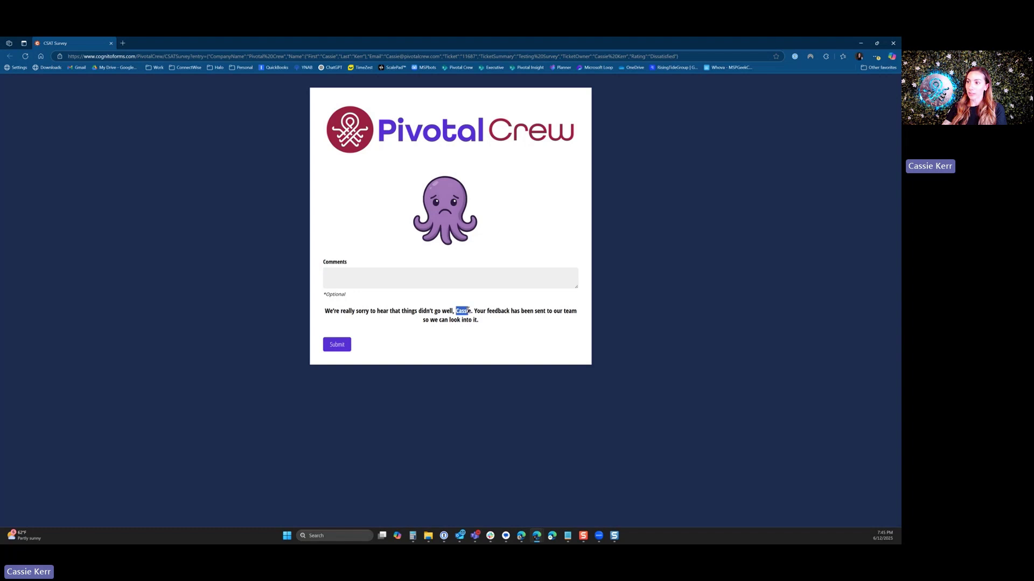
{"action": "left_click", "coordinate": [521, 396]}
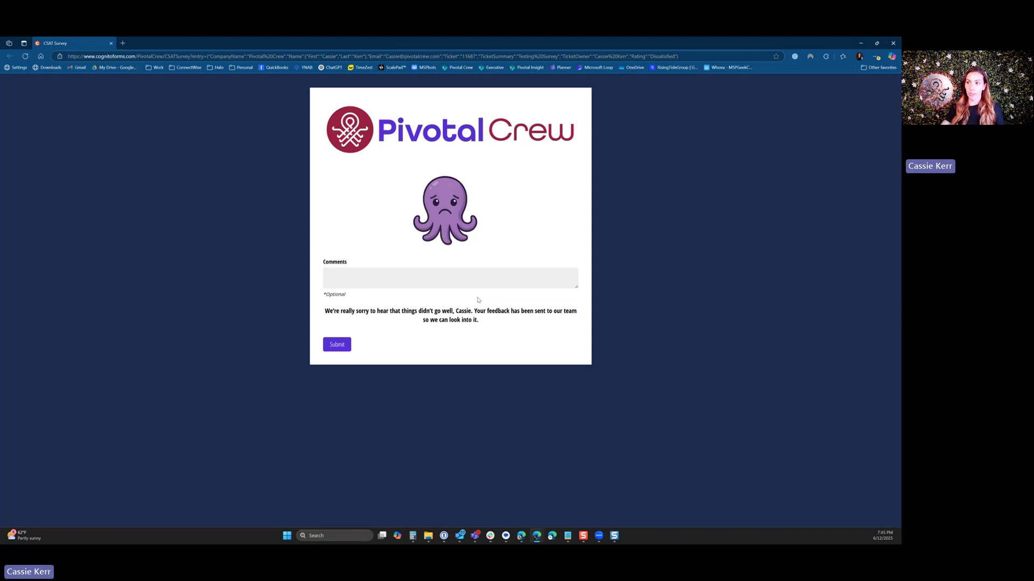
{"action": "left_click", "coordinate": [339, 348]}
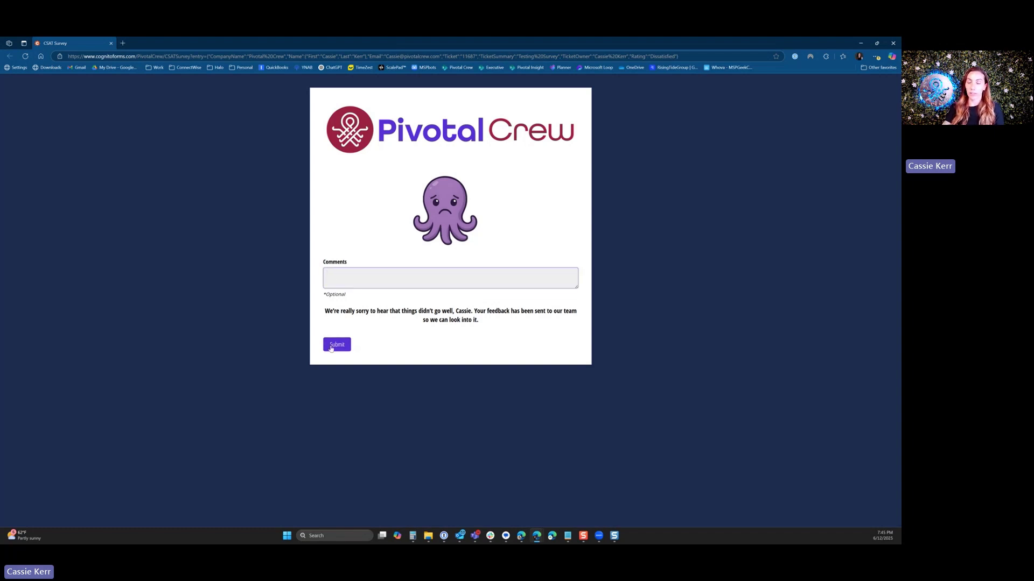
{"action": "left_click", "coordinate": [893, 43]}
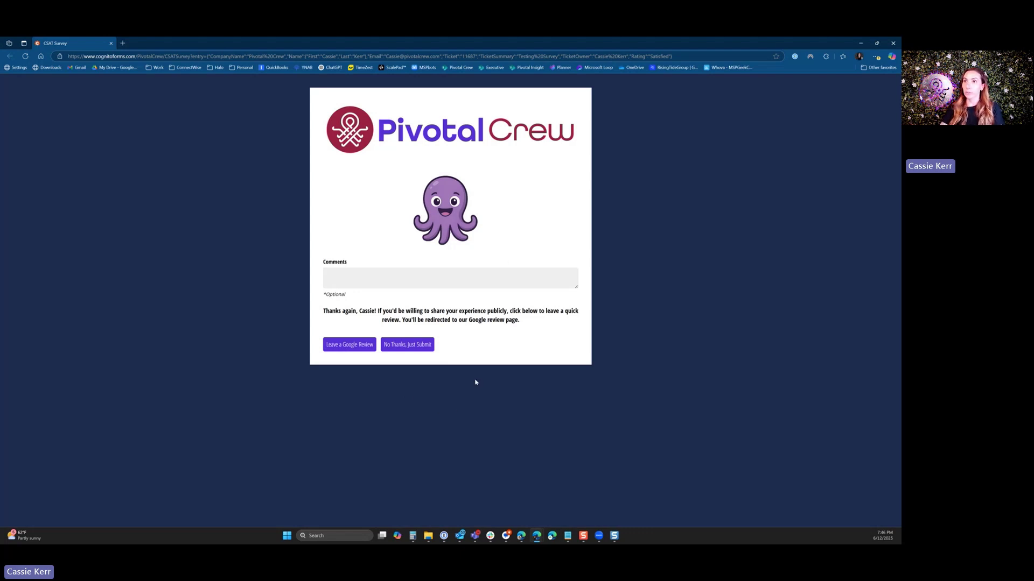
{"action": "key", "text": "ctrl+w"}
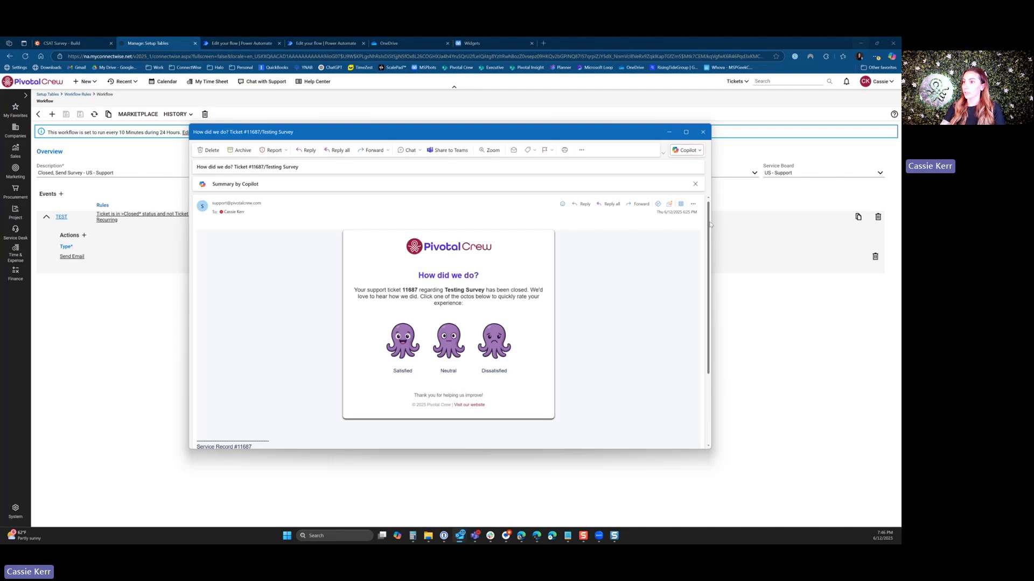
Step: Switch to the CSAT Survey form builder and examine the ticket, company, name, owner, email and Rating field settings
{"action": "left_click", "coordinate": [139, 350]}
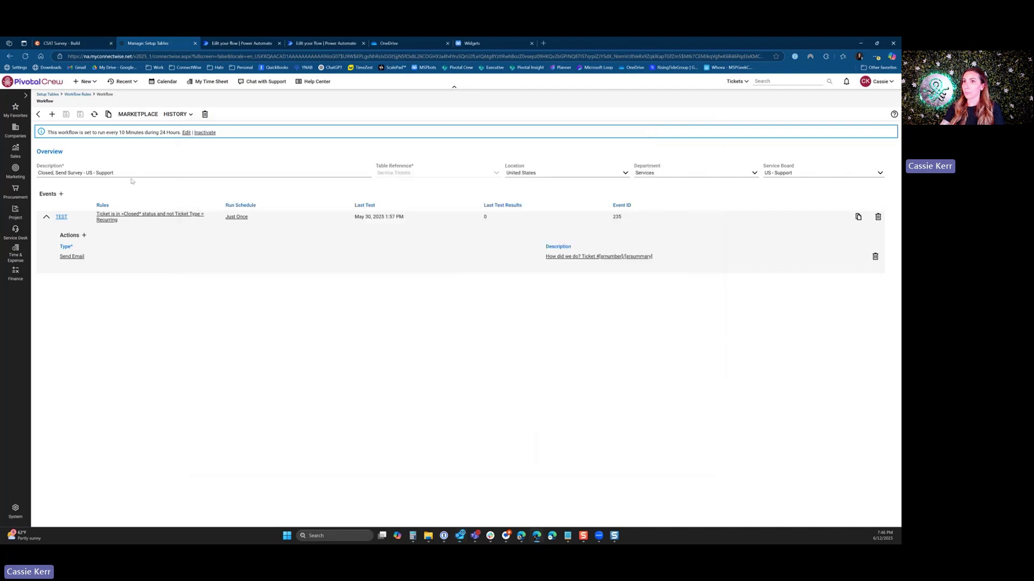
{"action": "left_click", "coordinate": [76, 42]}
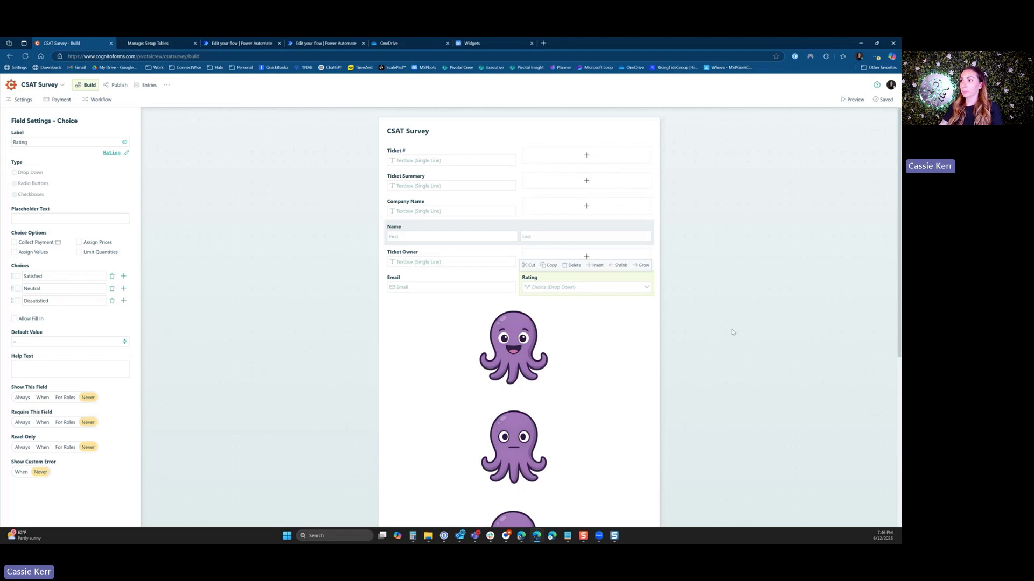
{"action": "left_click", "coordinate": [441, 165]}
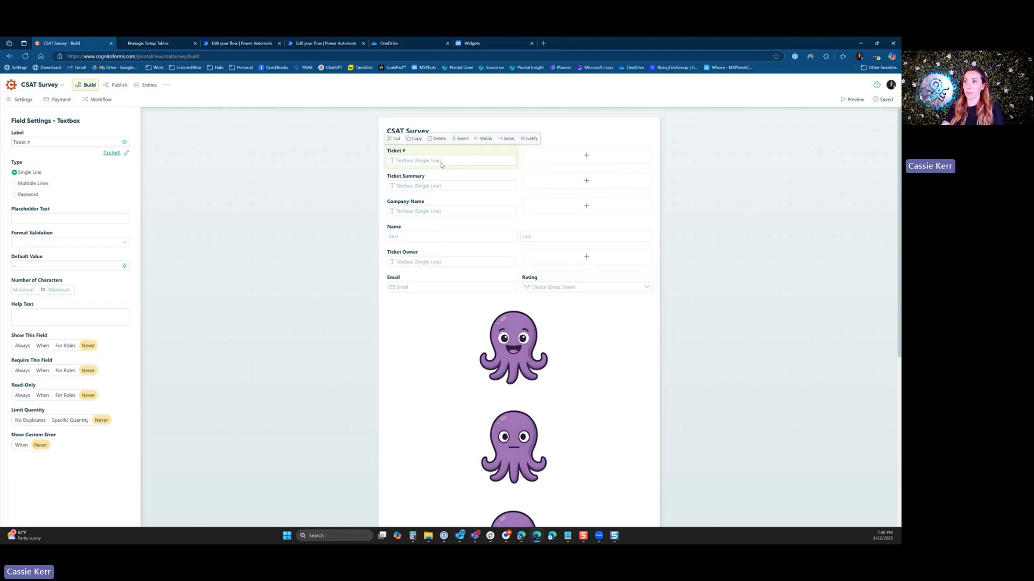
{"action": "left_click", "coordinate": [432, 187]}
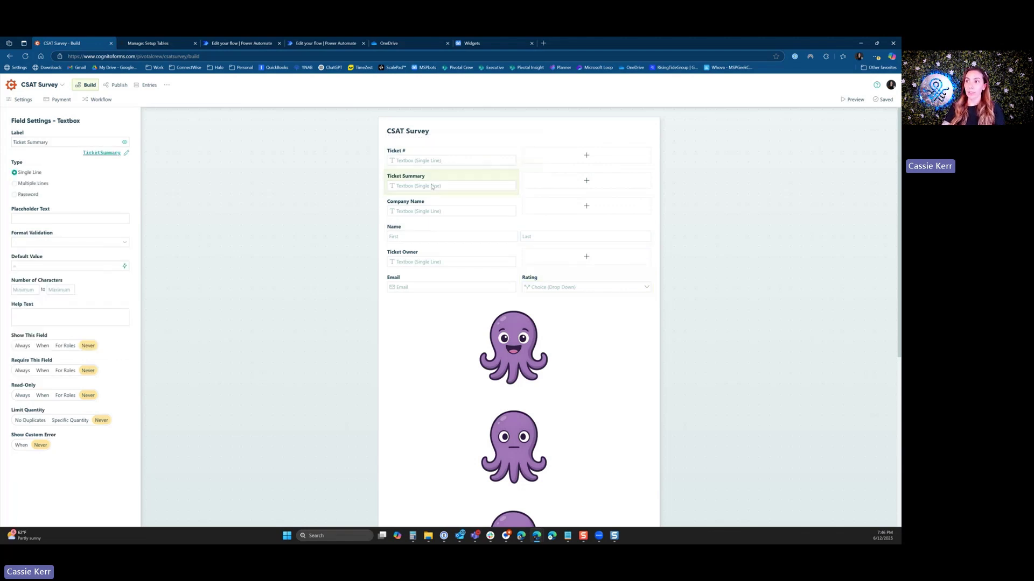
{"action": "left_click", "coordinate": [427, 211]}
{"action": "left_click", "coordinate": [422, 239]}
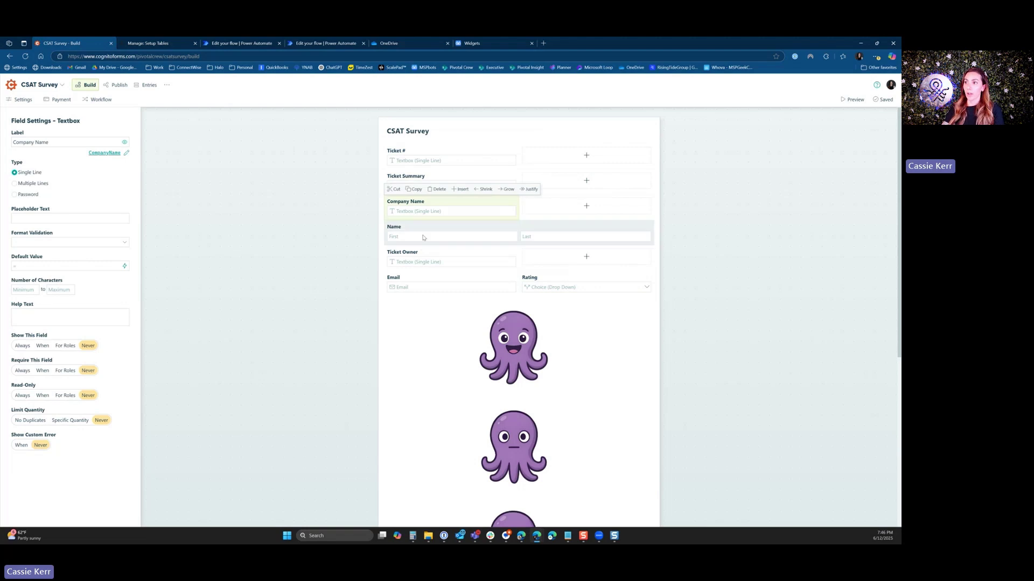
{"action": "left_click", "coordinate": [423, 263]}
{"action": "left_click", "coordinate": [423, 288]}
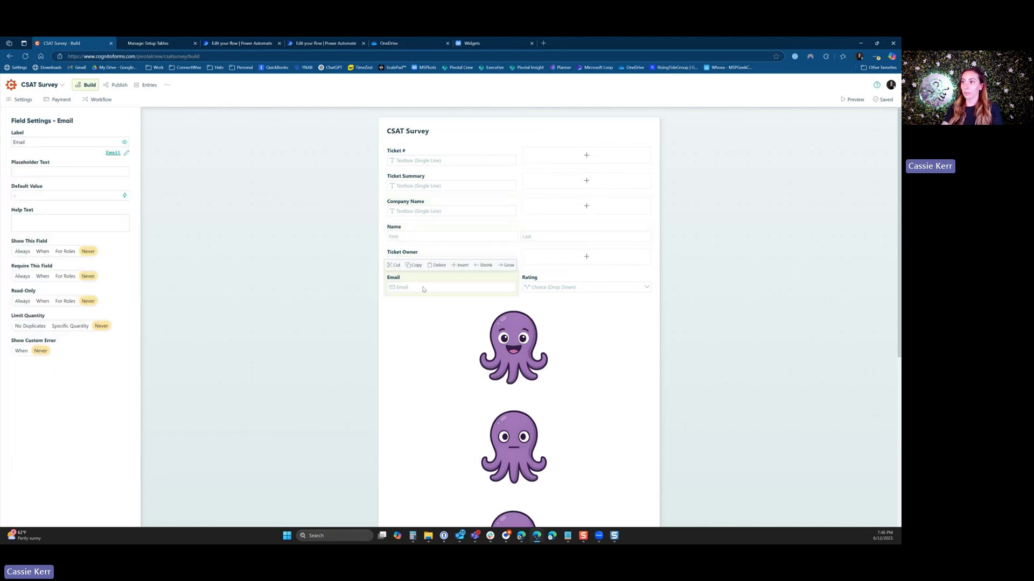
{"action": "left_click", "coordinate": [553, 284]}
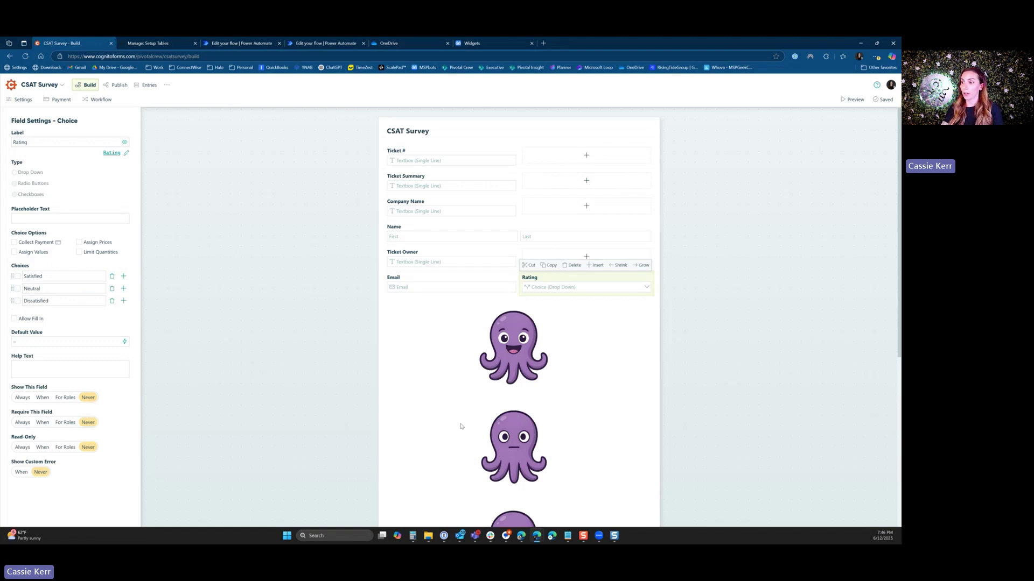
Step: Examine the settings of the happy octopus image, the Comments field, and the satisfied thank-you message
{"action": "scroll", "coordinate": [459, 425], "scroll_direction": "down", "scroll_amount": 2}
{"action": "left_click", "coordinate": [519, 251]}
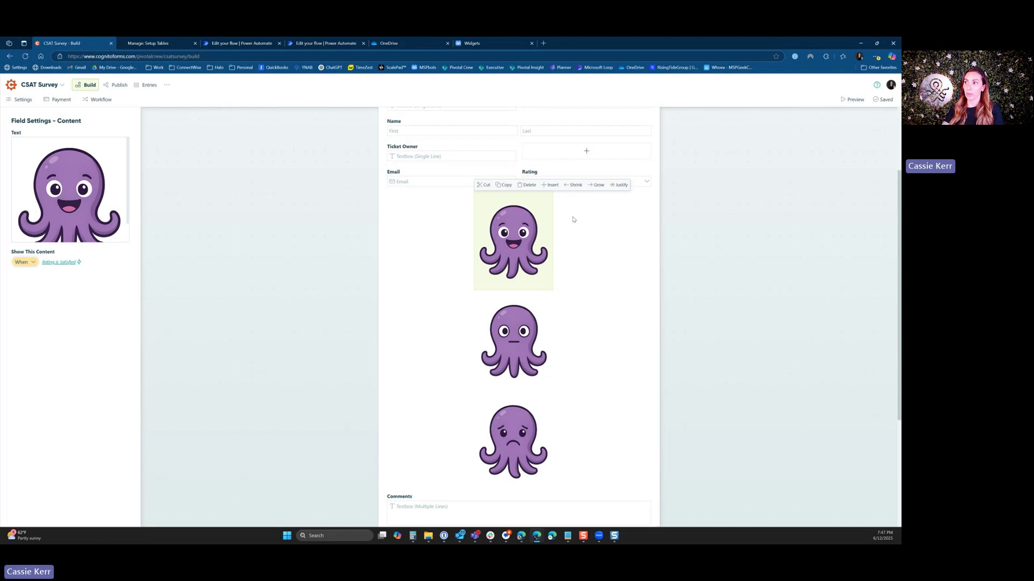
{"action": "scroll", "coordinate": [402, 335], "scroll_direction": "down", "scroll_amount": 3}
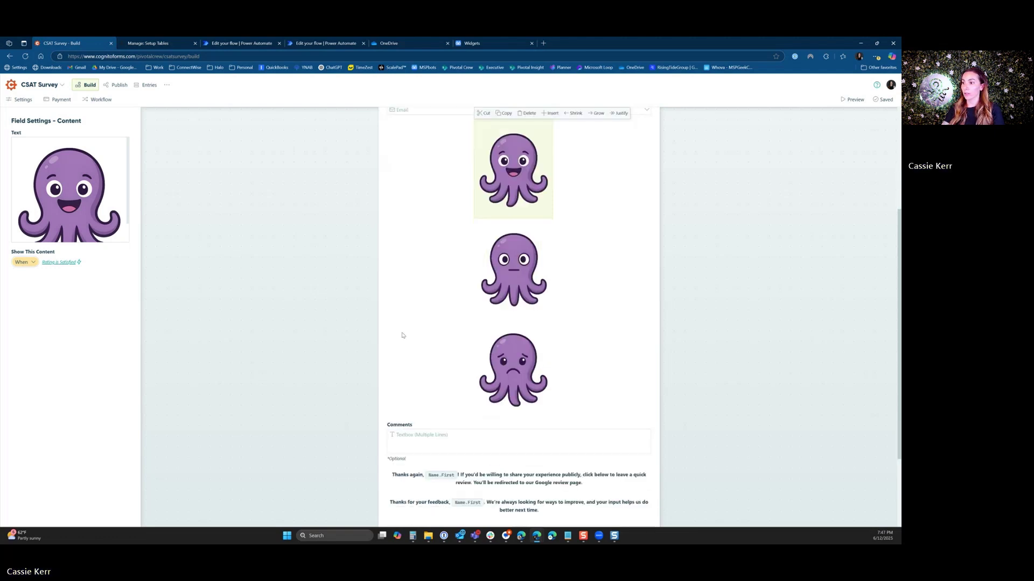
{"action": "left_click", "coordinate": [401, 340]}
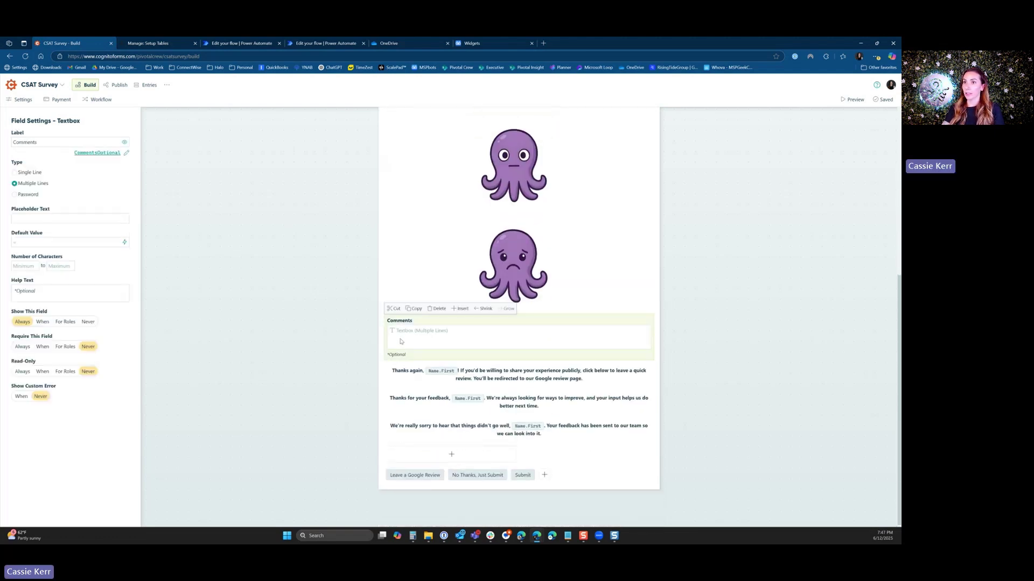
{"action": "left_click", "coordinate": [409, 381]}
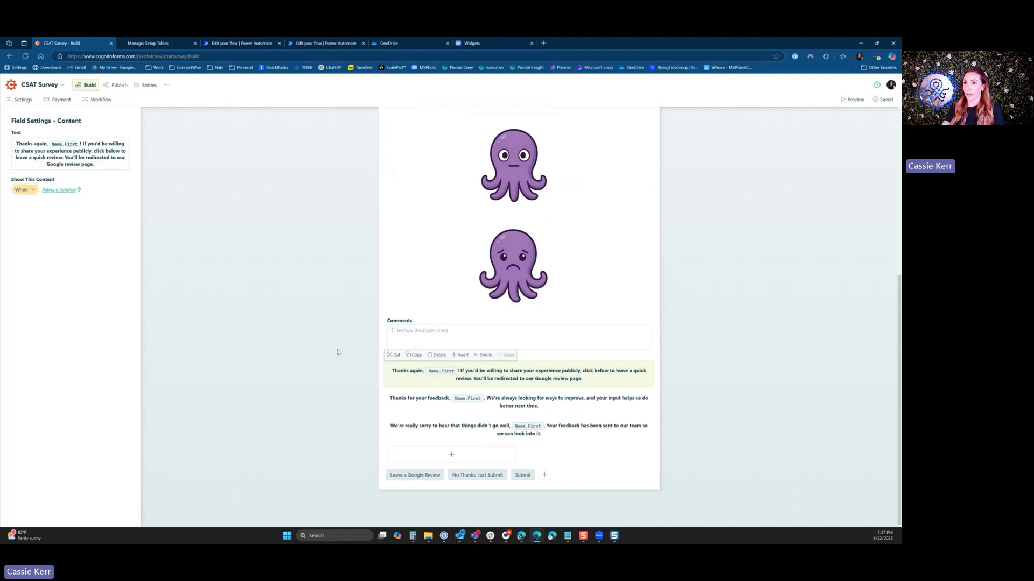
Step: Inspect the thank-you message's inserted first-name field and the settings of the form's Name field
{"action": "left_click", "coordinate": [99, 166]}
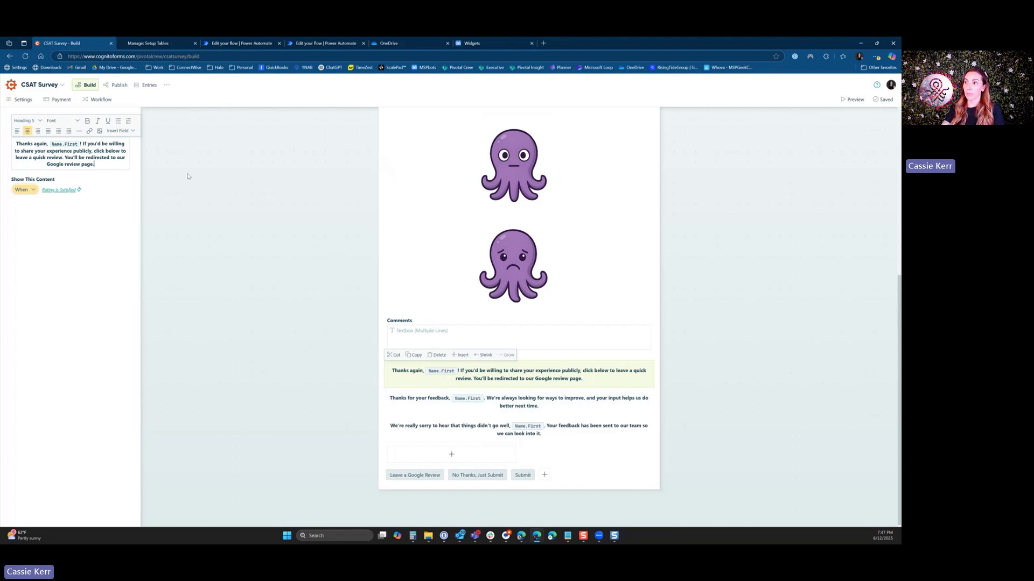
{"action": "scroll", "coordinate": [347, 284], "scroll_direction": "up", "scroll_amount": 5}
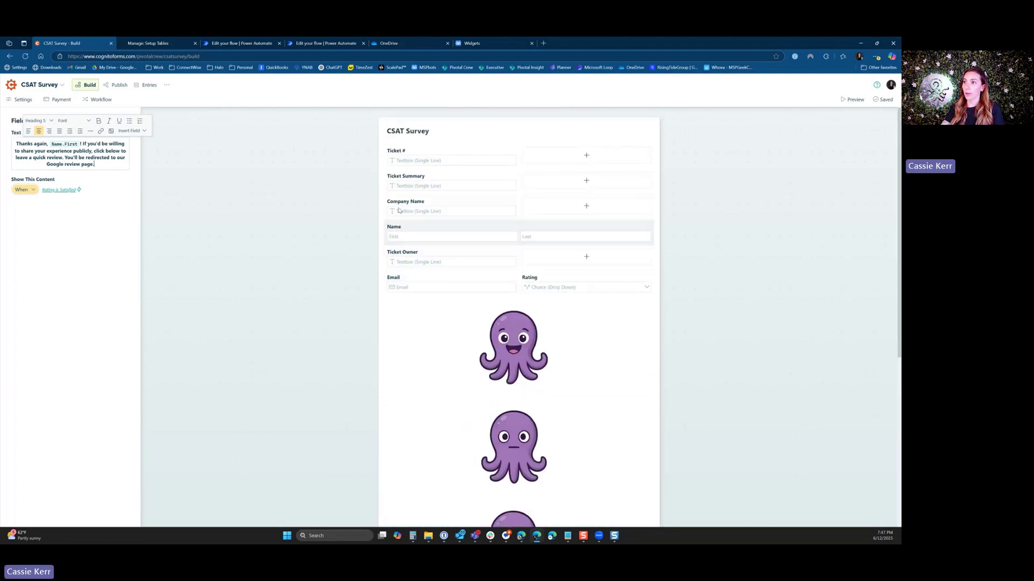
{"action": "left_click", "coordinate": [409, 241]}
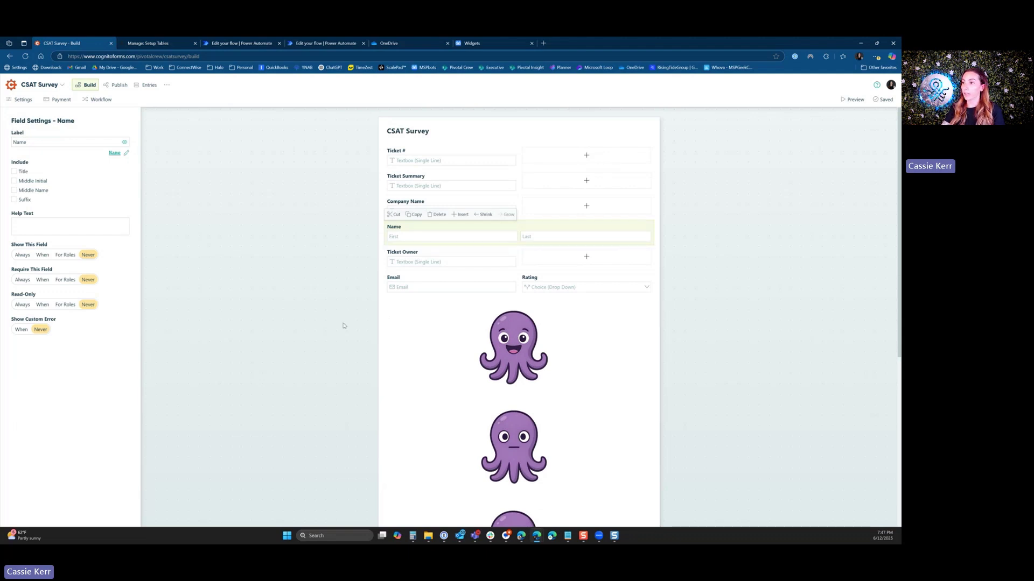
Step: Open the Leave a Google Review action's settings, review the condition that allows it, and close the condition unchanged
{"action": "scroll", "coordinate": [344, 325], "scroll_direction": "down", "scroll_amount": 5}
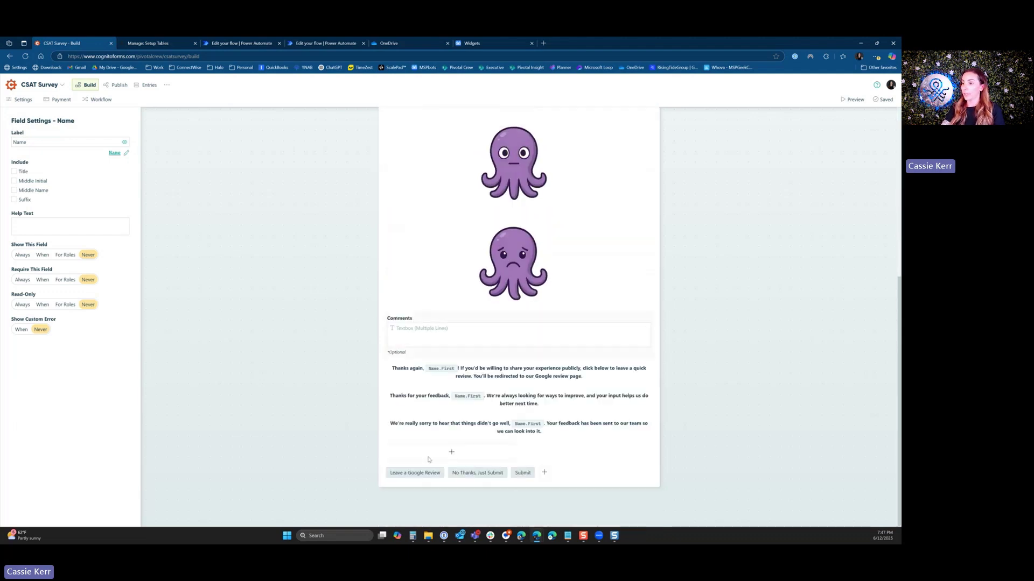
{"action": "left_click", "coordinate": [409, 474]}
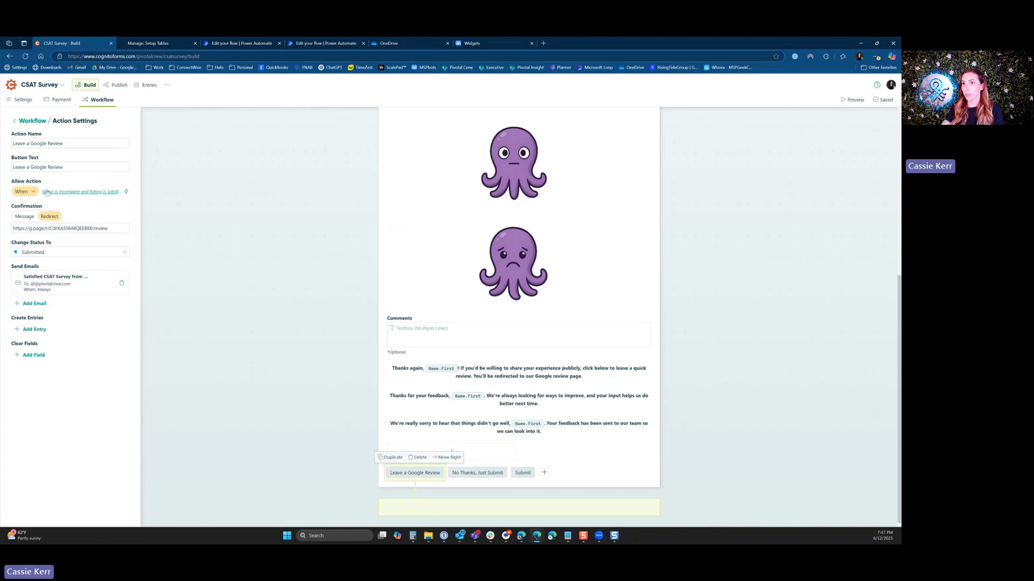
{"action": "left_click", "coordinate": [76, 194]}
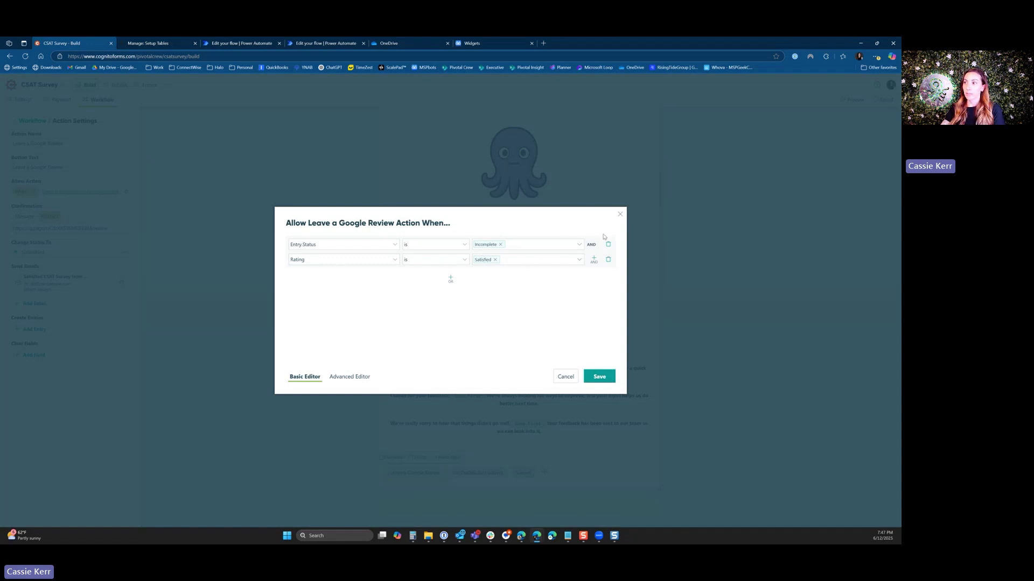
{"action": "left_click", "coordinate": [620, 215]}
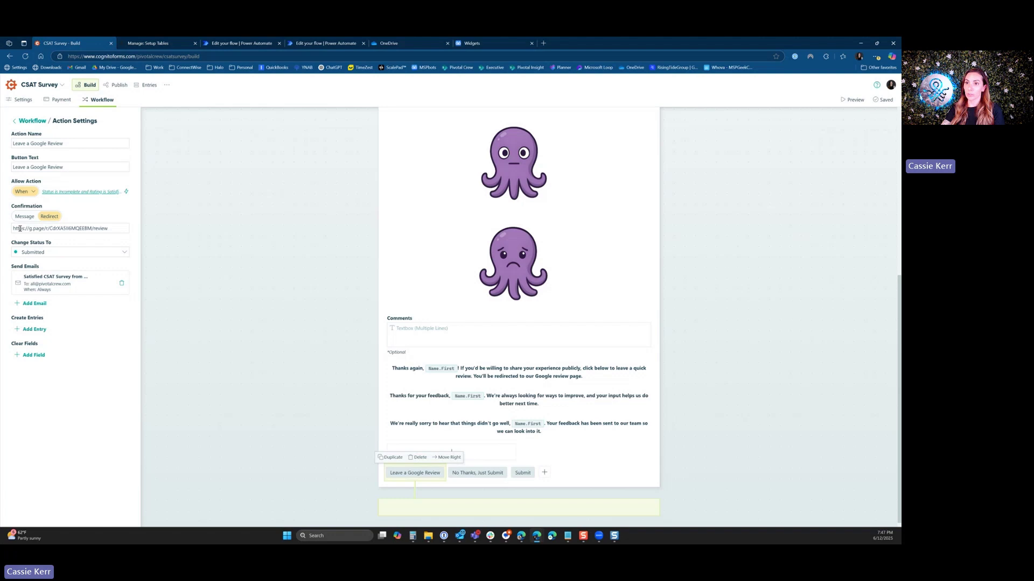
Step: Highlight the Leave a Google Review action's redirect URL, review its notification email's contents, and close the email without saving
{"action": "left_click_drag", "start_coordinate": [15, 228], "coordinate": [110, 228]}
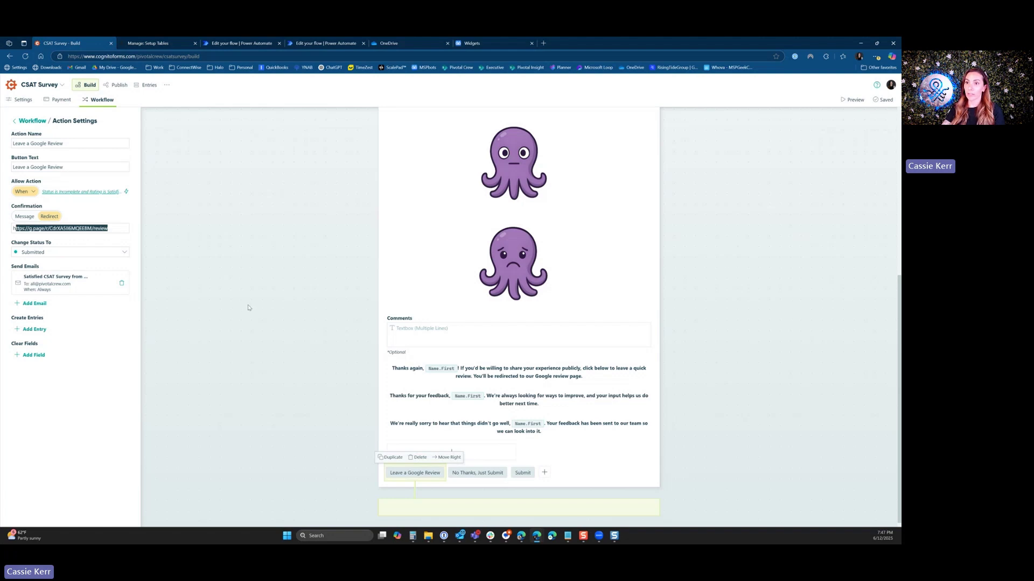
{"action": "left_click", "coordinate": [75, 290]}
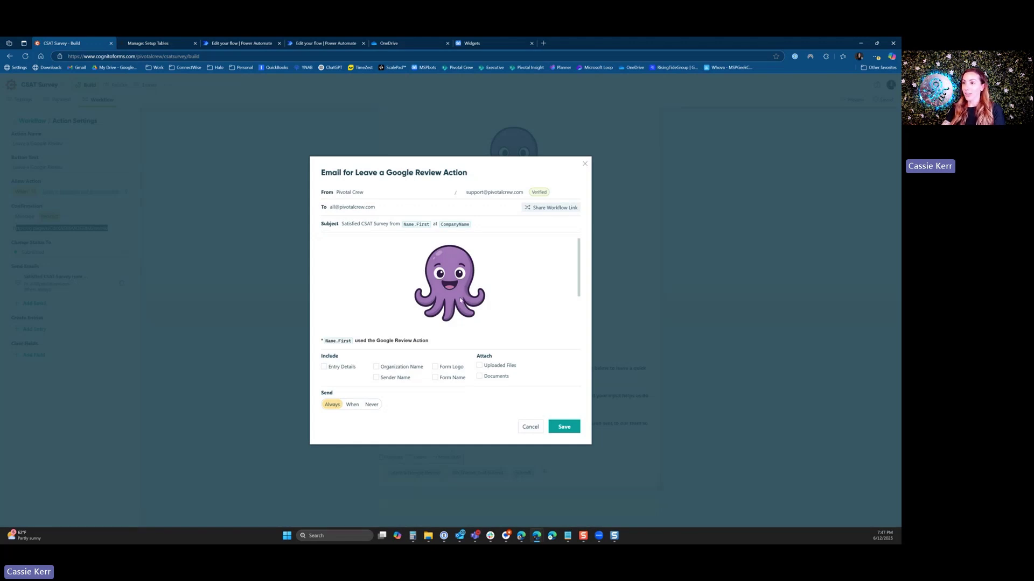
{"action": "scroll", "coordinate": [461, 300], "scroll_direction": "down", "scroll_amount": 3}
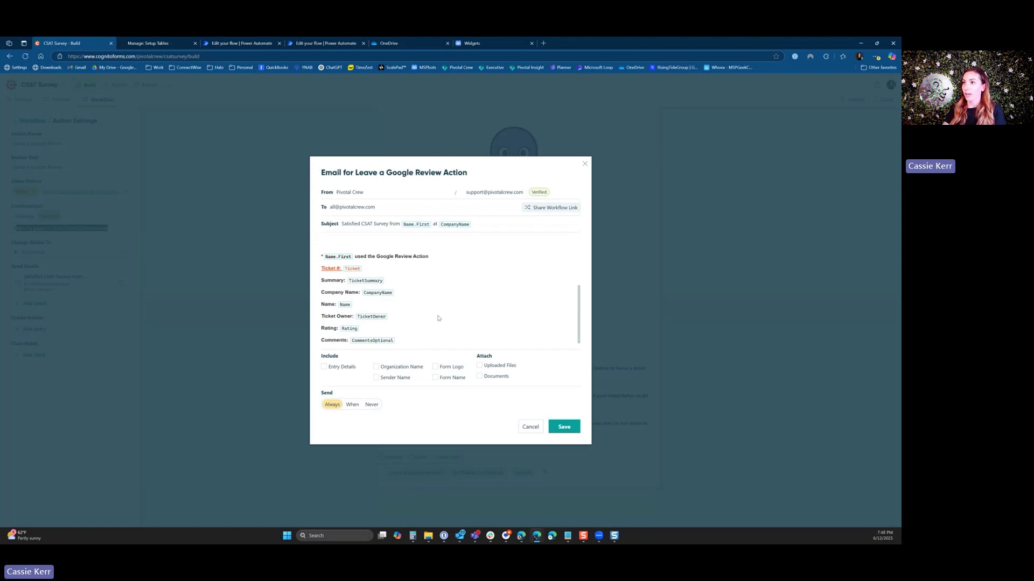
{"action": "left_click", "coordinate": [525, 427]}
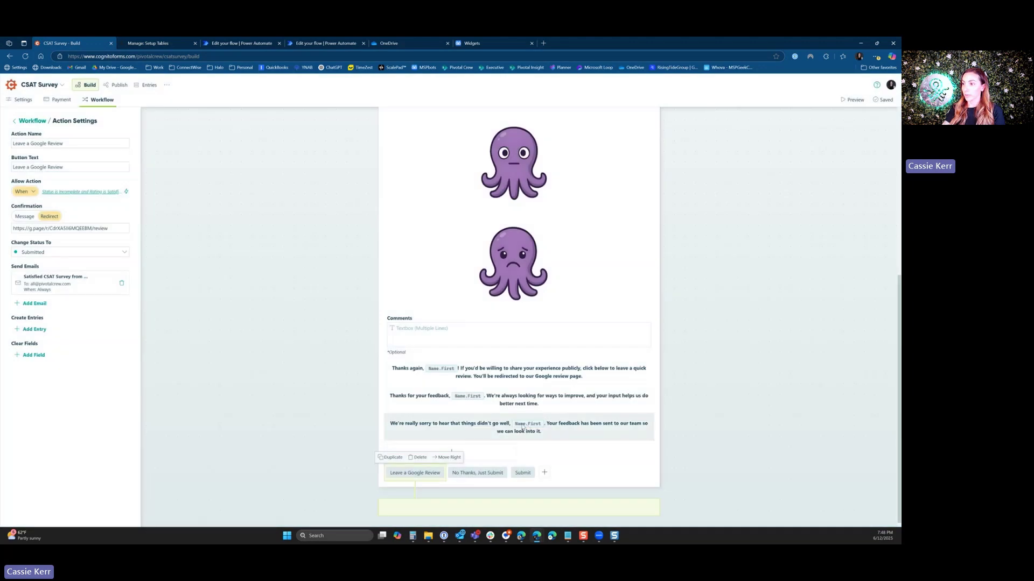
Step: Open the No Thanks, Just Submit action's settings, review its satisfied notification email, and close the email without saving
{"action": "left_click", "coordinate": [482, 474]}
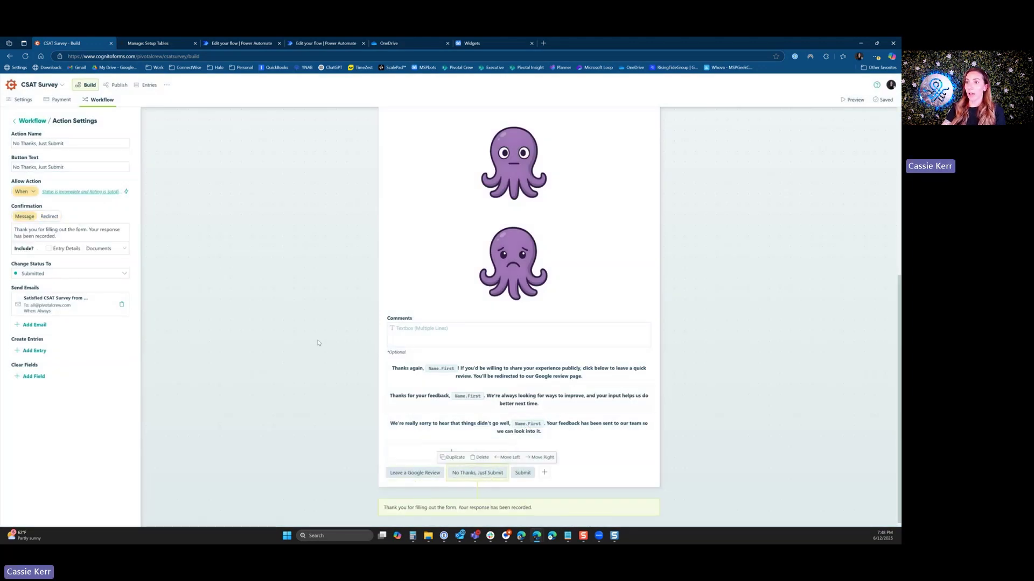
{"action": "left_click", "coordinate": [83, 310]}
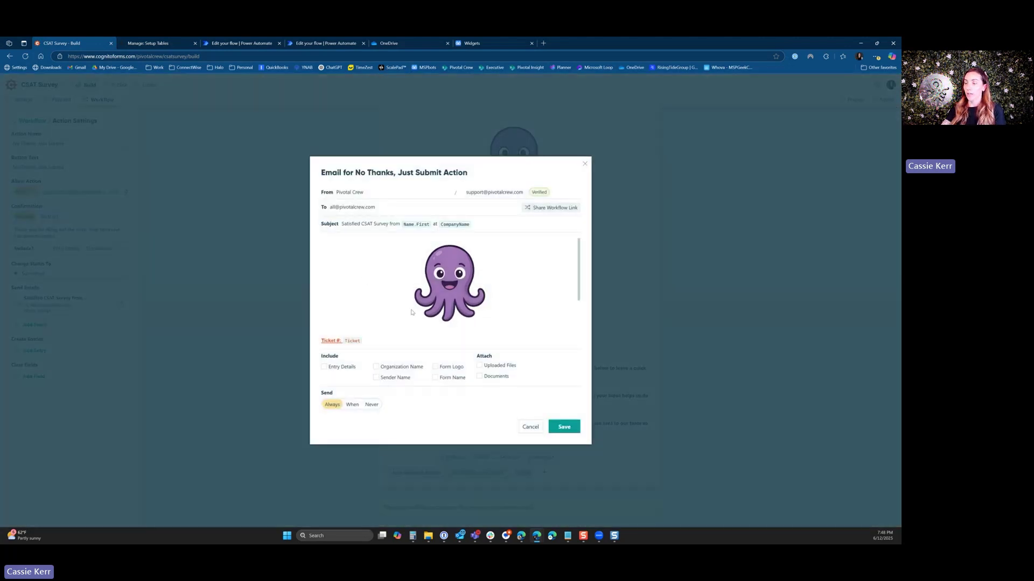
{"action": "scroll", "coordinate": [392, 305], "scroll_direction": "down", "scroll_amount": 2}
{"action": "scroll", "coordinate": [404, 323], "scroll_direction": "up", "scroll_amount": 2}
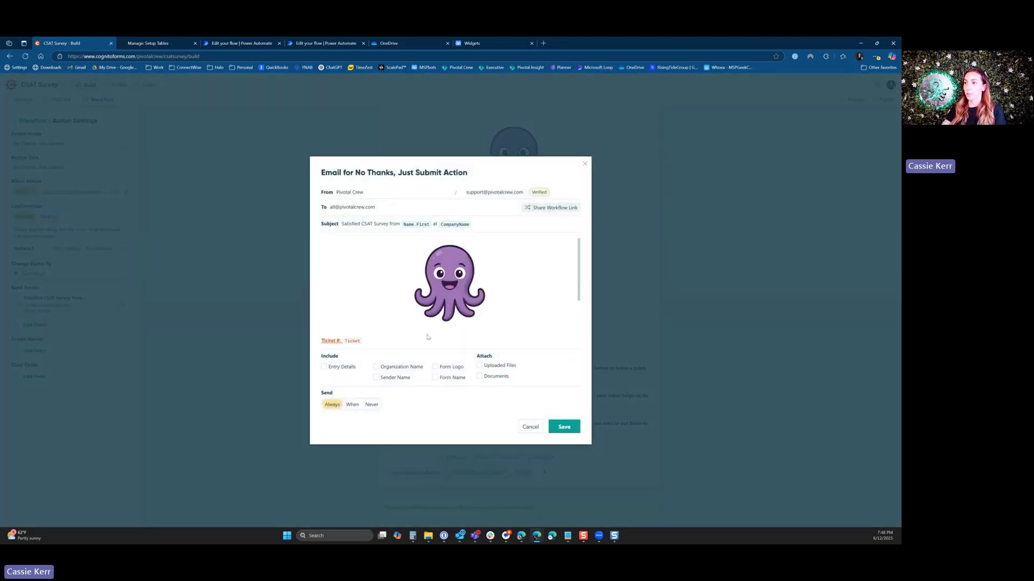
{"action": "left_click", "coordinate": [530, 427]}
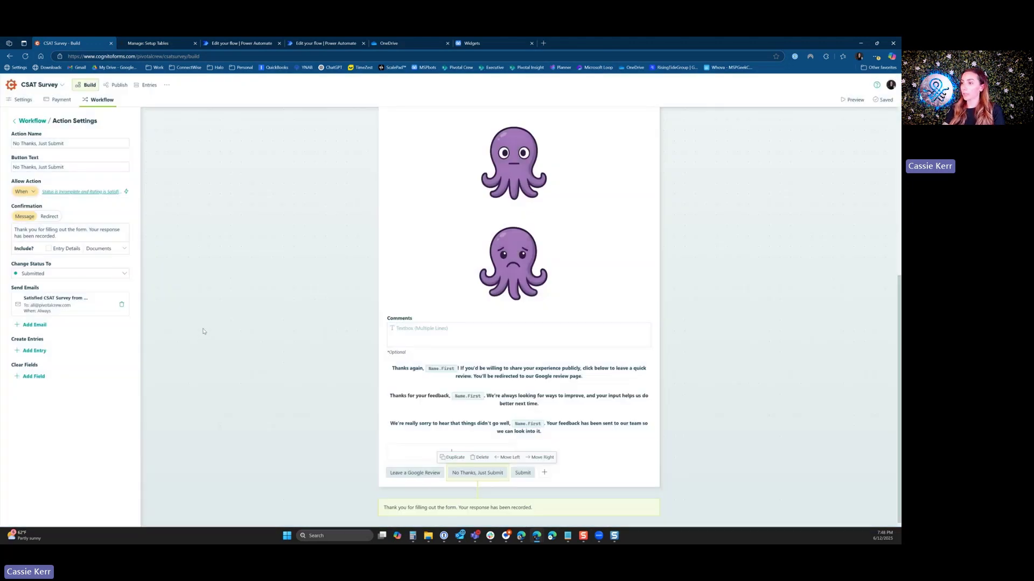
Step: Open the Submit action's settings, review the condition that allows it, and cancel the condition dialog
{"action": "left_click", "coordinate": [523, 477]}
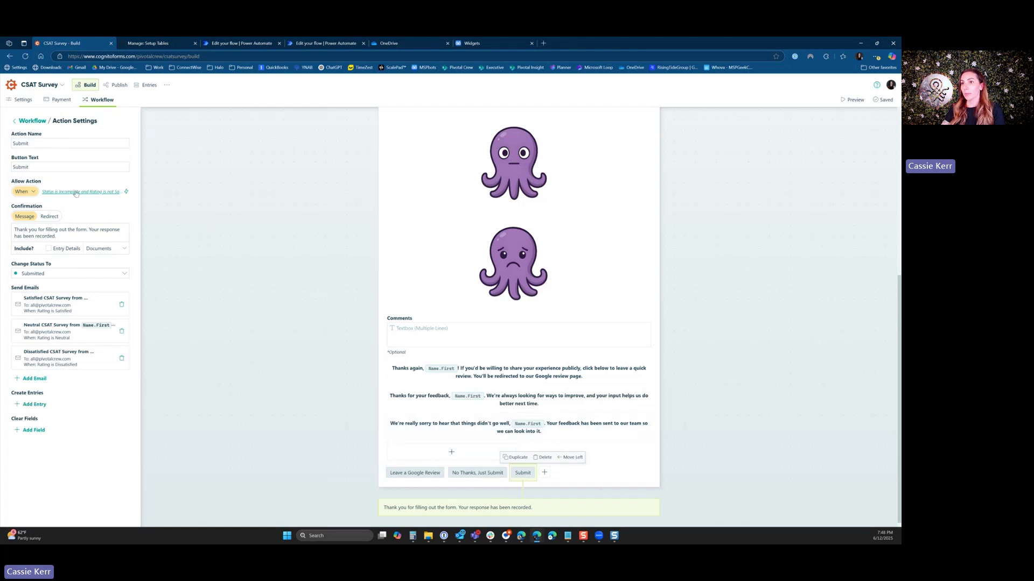
{"action": "left_click", "coordinate": [76, 192]}
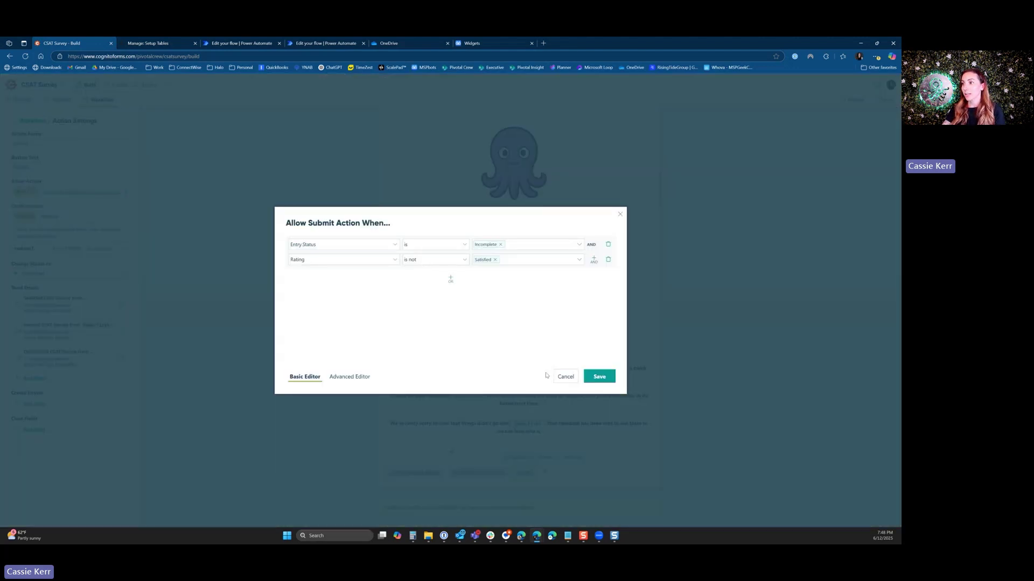
{"action": "left_click", "coordinate": [561, 377]}
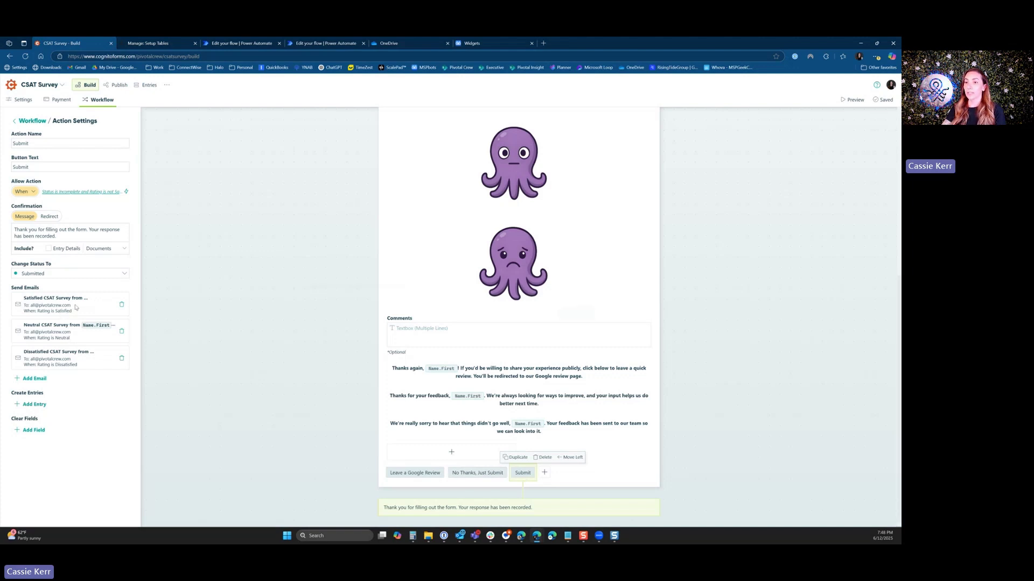
Step: Review the Satisfied CSAT Survey email of the Submit action down to its ticket fields and close it without saving
{"action": "left_click", "coordinate": [76, 309]}
{"action": "scroll", "coordinate": [390, 282], "scroll_direction": "down", "scroll_amount": 3}
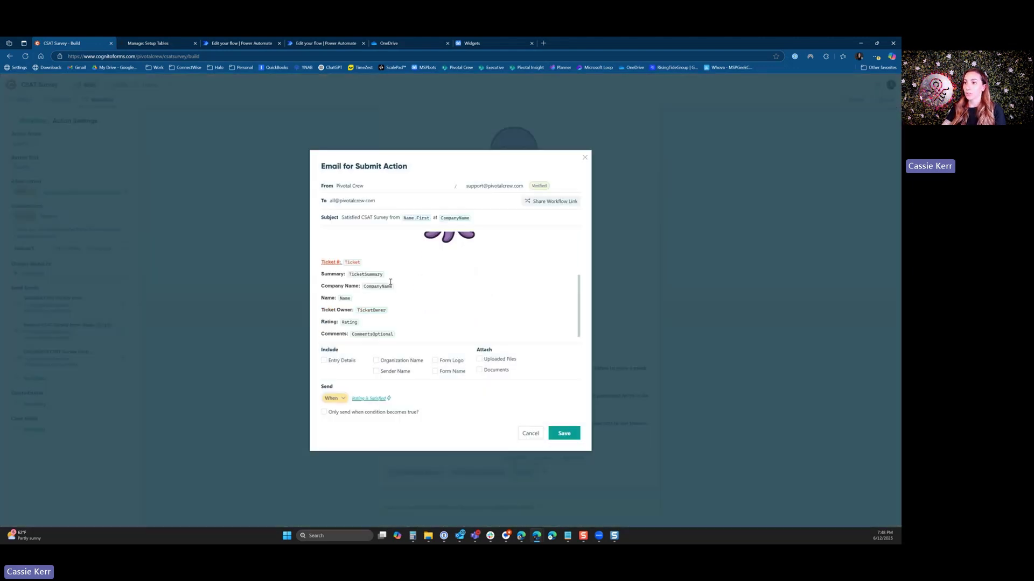
{"action": "left_click", "coordinate": [533, 433]}
Step: Review the Dissatisfied CSAT Survey email's octopus image, ticket fields and send condition, and close it without saving
{"action": "left_click", "coordinate": [72, 365]}
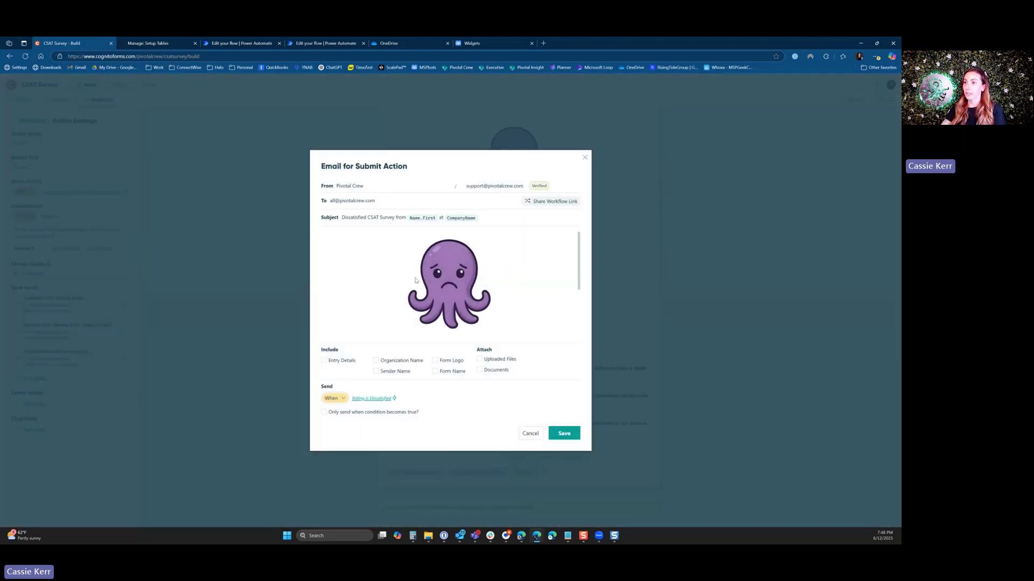
{"action": "scroll", "coordinate": [431, 272], "scroll_direction": "down", "scroll_amount": 1}
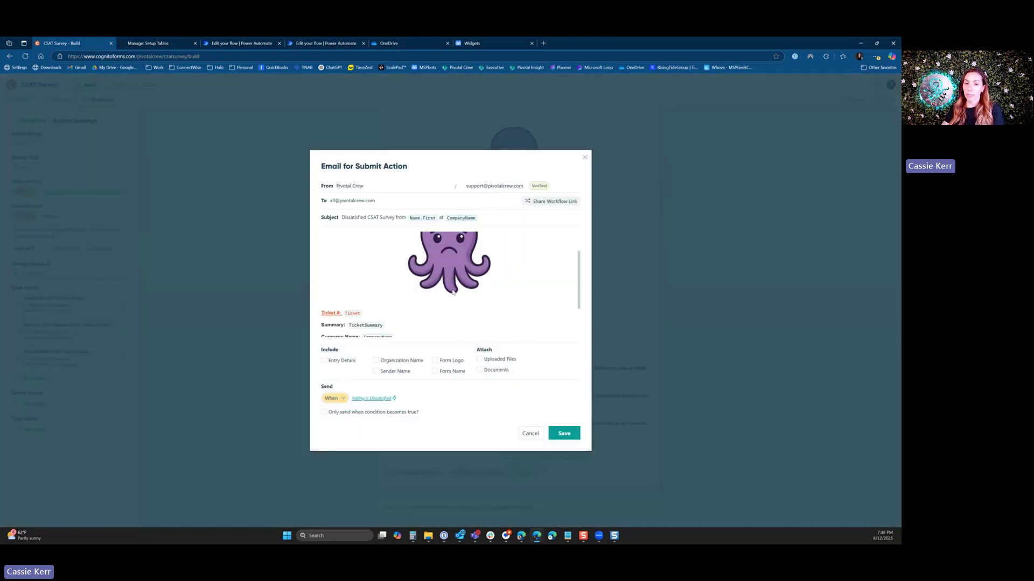
{"action": "scroll", "coordinate": [437, 303], "scroll_direction": "up", "scroll_amount": 1}
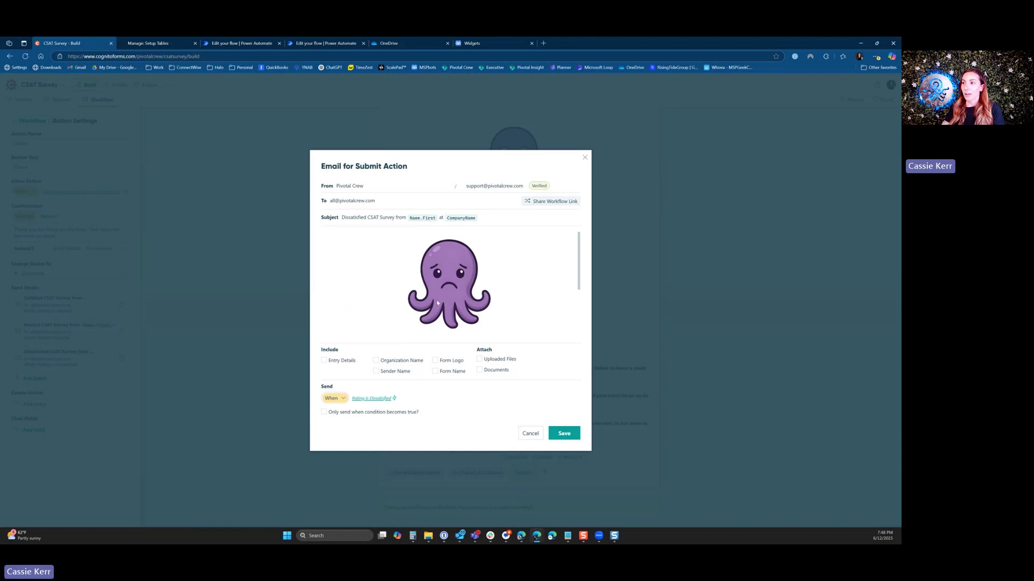
{"action": "scroll", "coordinate": [521, 291], "scroll_direction": "down", "scroll_amount": 2}
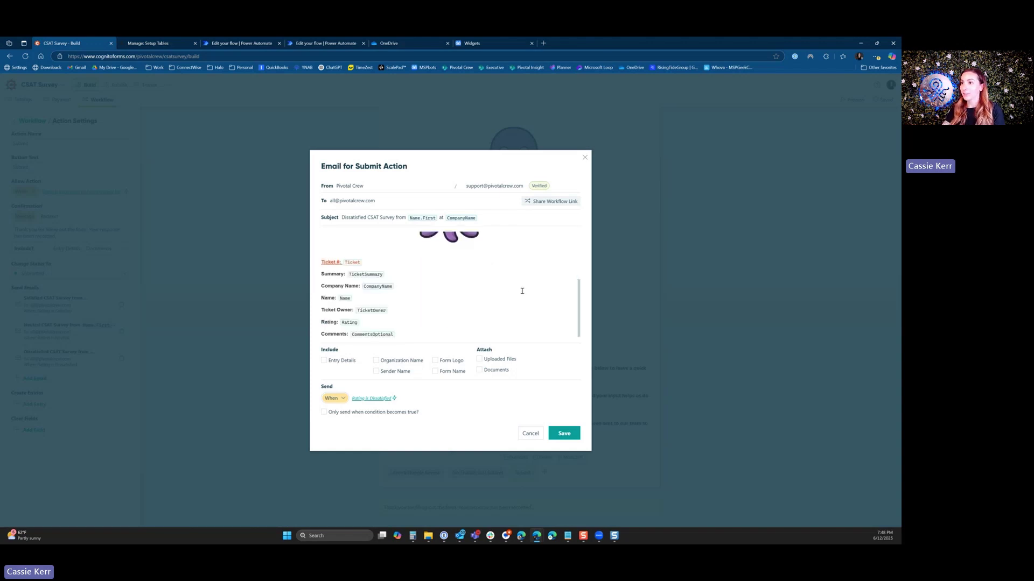
{"action": "scroll", "coordinate": [490, 309], "scroll_direction": "up", "scroll_amount": 2}
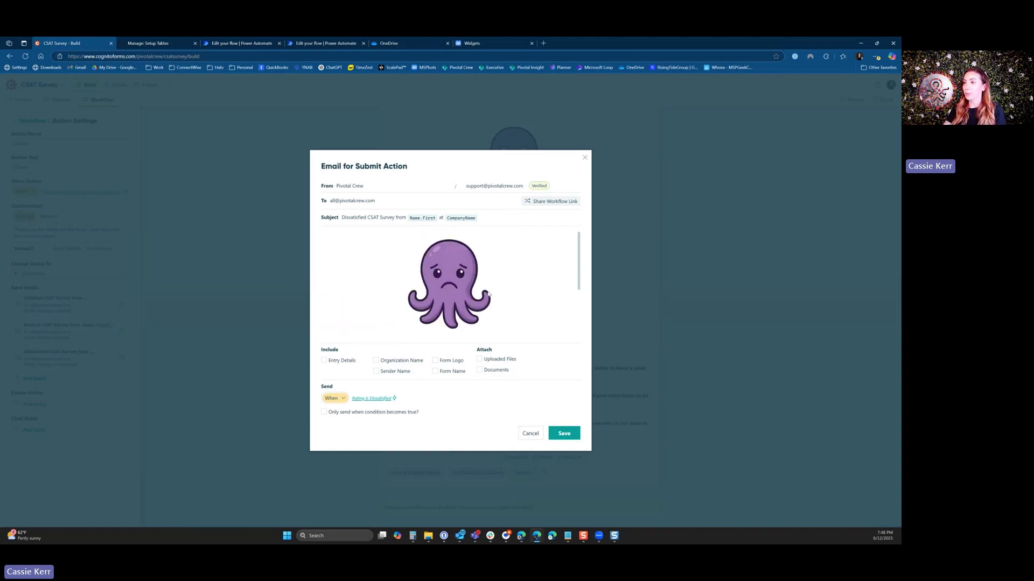
{"action": "left_click", "coordinate": [529, 433]}
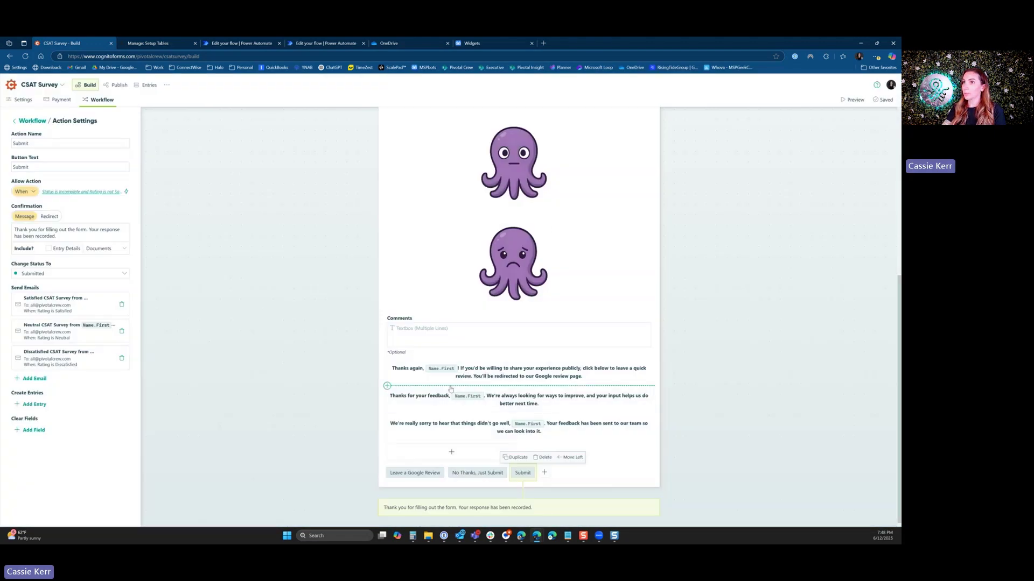
Step: Switch to the ConnectWise workflow for closed US - Support tickets, review its event rule conditions, and cancel the dialog
{"action": "left_click", "coordinate": [144, 44]}
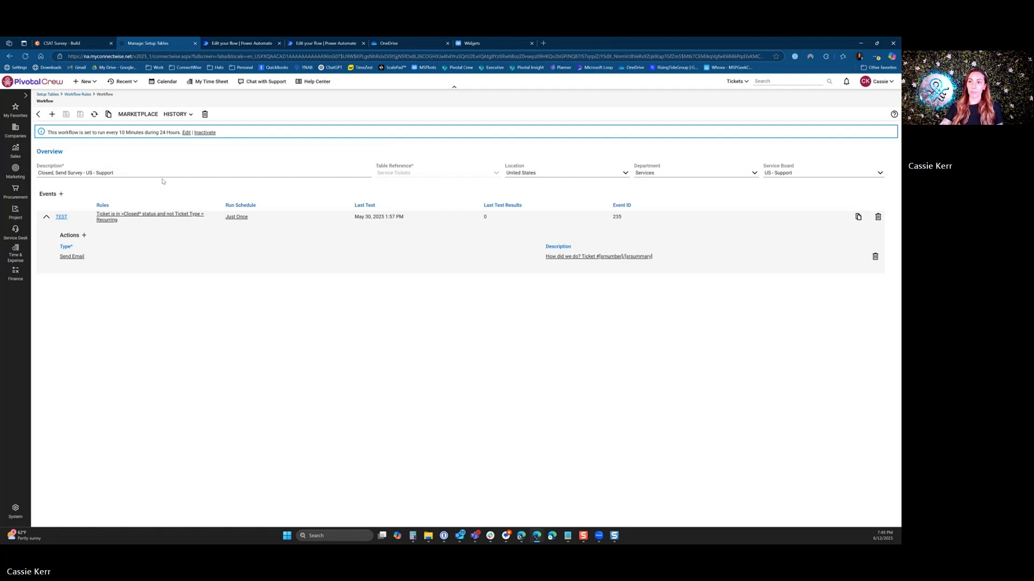
{"action": "left_click", "coordinate": [146, 216]}
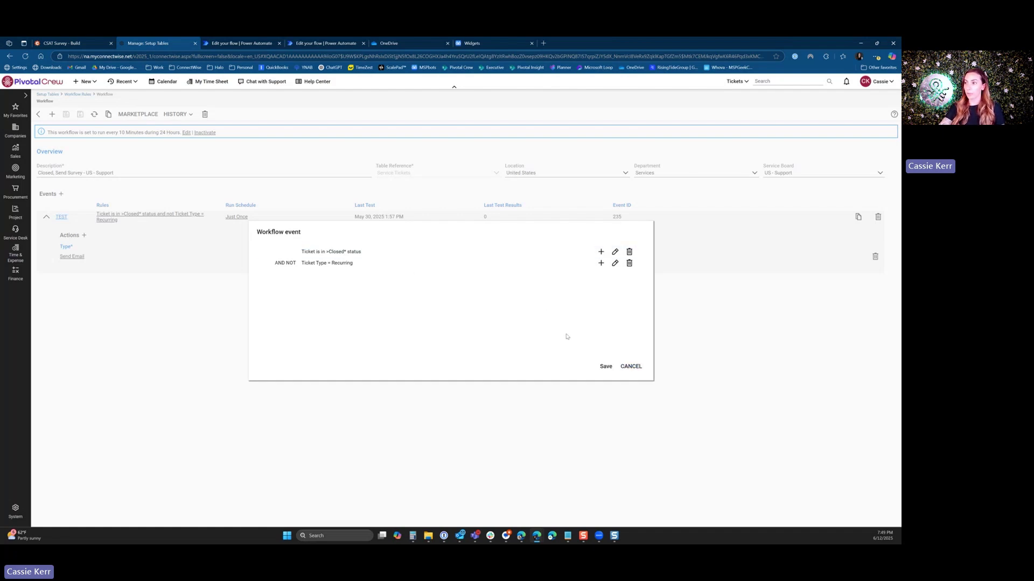
{"action": "left_click", "coordinate": [632, 368]}
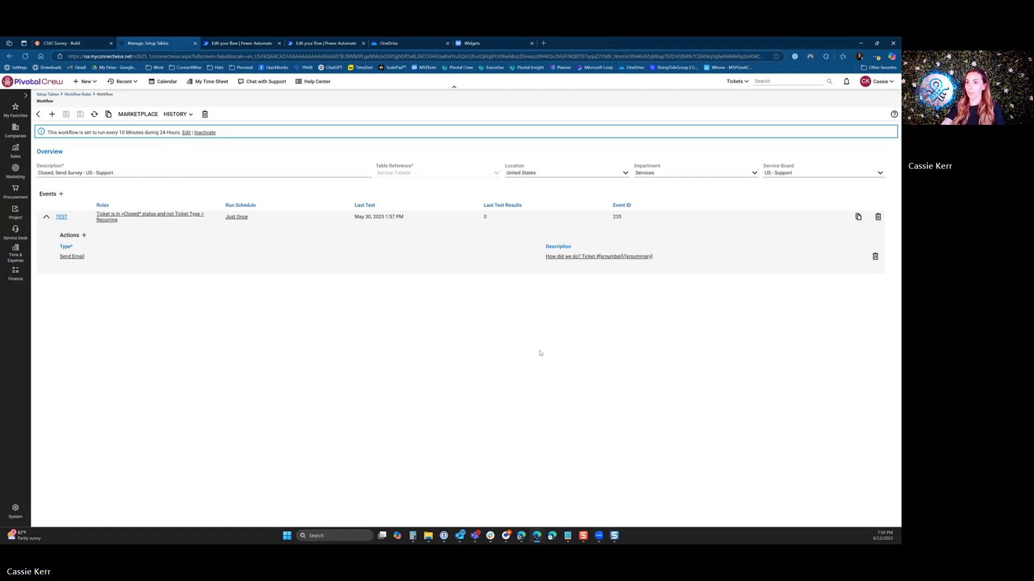
Step: Open the workflow's Send Email action, examine the message body and its HTML source, and highlight the Satisfied octopus's survey link
{"action": "left_click", "coordinate": [572, 257]}
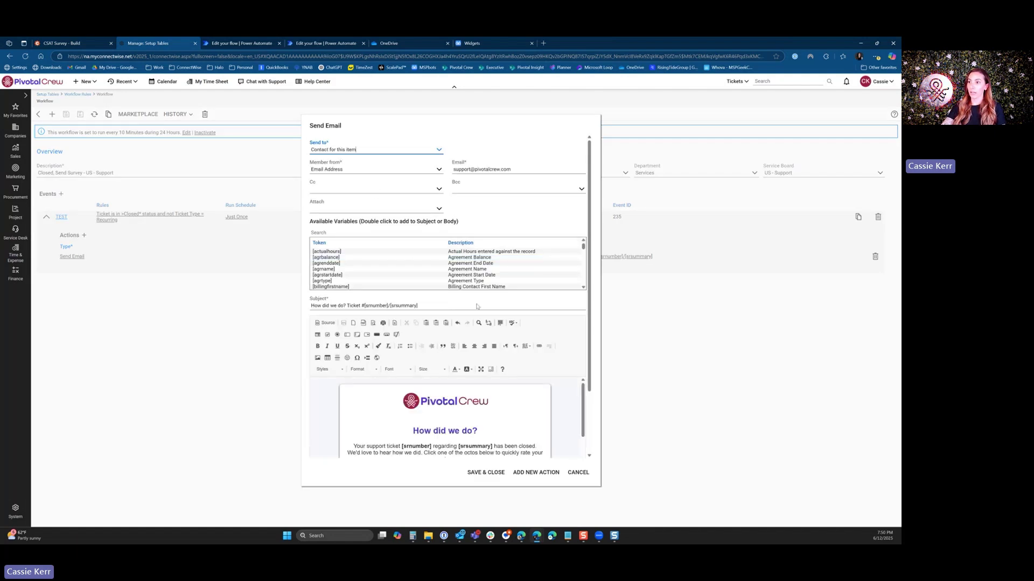
{"action": "scroll", "coordinate": [461, 354], "scroll_direction": "down", "scroll_amount": 2}
{"action": "scroll", "coordinate": [461, 354], "scroll_direction": "down", "scroll_amount": 2}
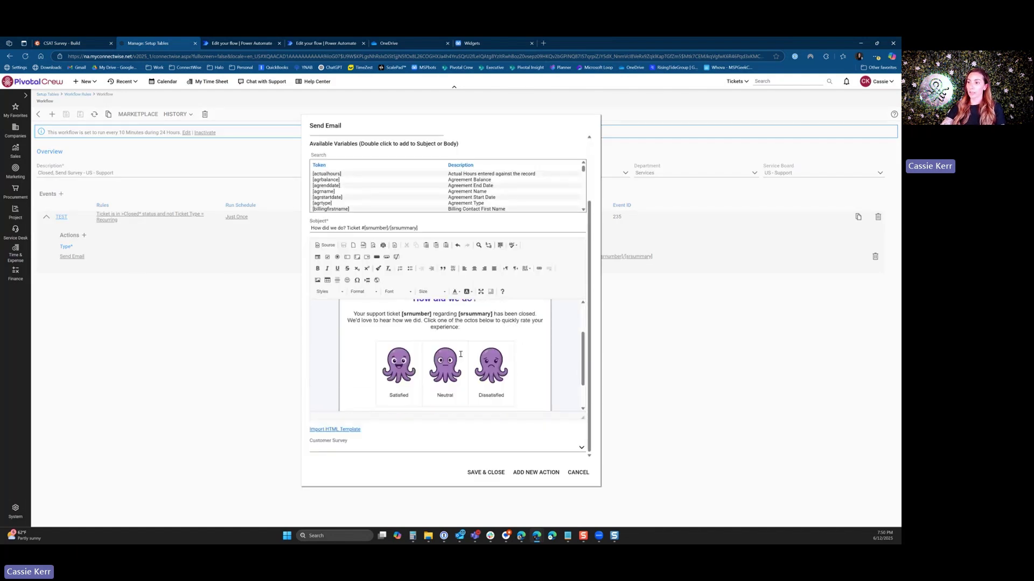
{"action": "left_click", "coordinate": [324, 245]}
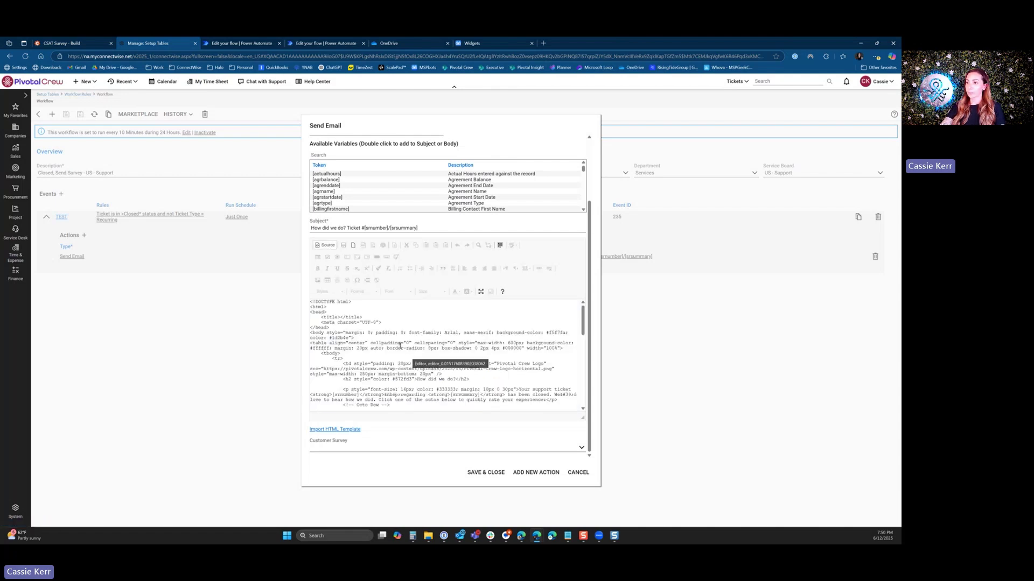
{"action": "scroll", "coordinate": [397, 346], "scroll_direction": "down", "scroll_amount": 3}
{"action": "scroll", "coordinate": [397, 346], "scroll_direction": "down", "scroll_amount": 1}
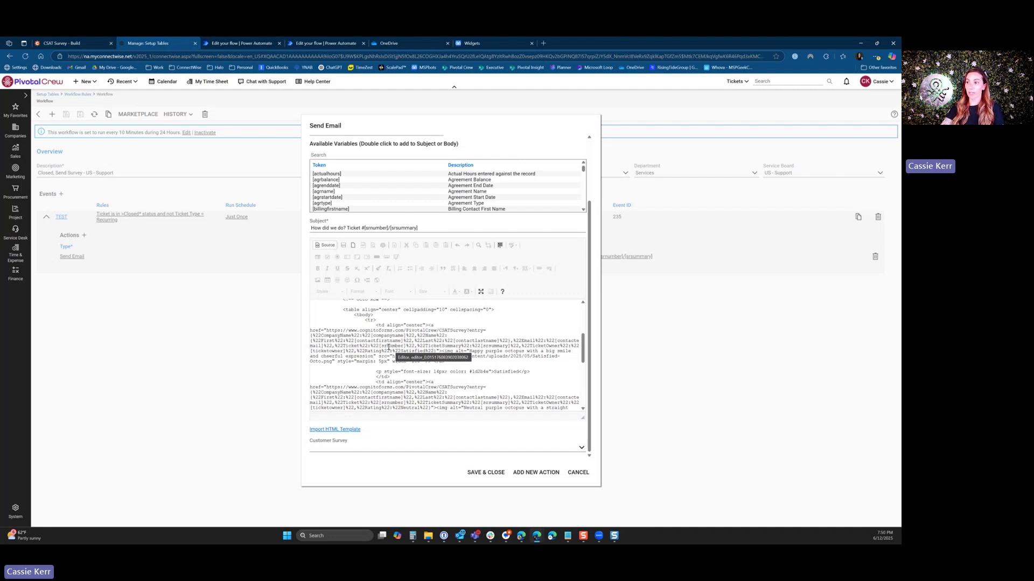
{"action": "left_click_drag", "start_coordinate": [329, 333], "coordinate": [401, 343]}
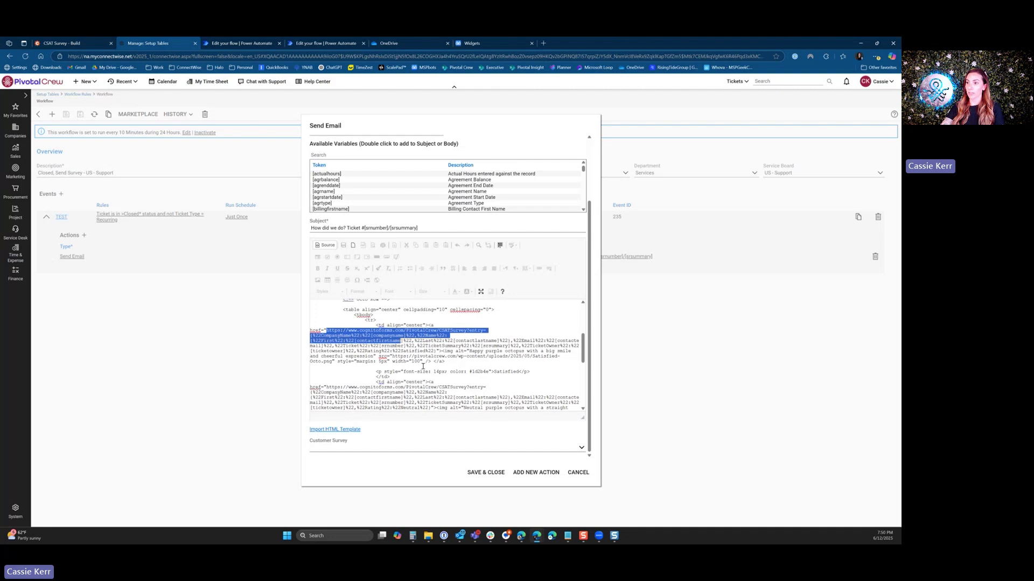
Step: Switch to the Notepad copy of the survey link, examine its entry parameter, company name token and Satisfied rating, and minimize the window
{"action": "mouse_move", "coordinate": [567, 536]}
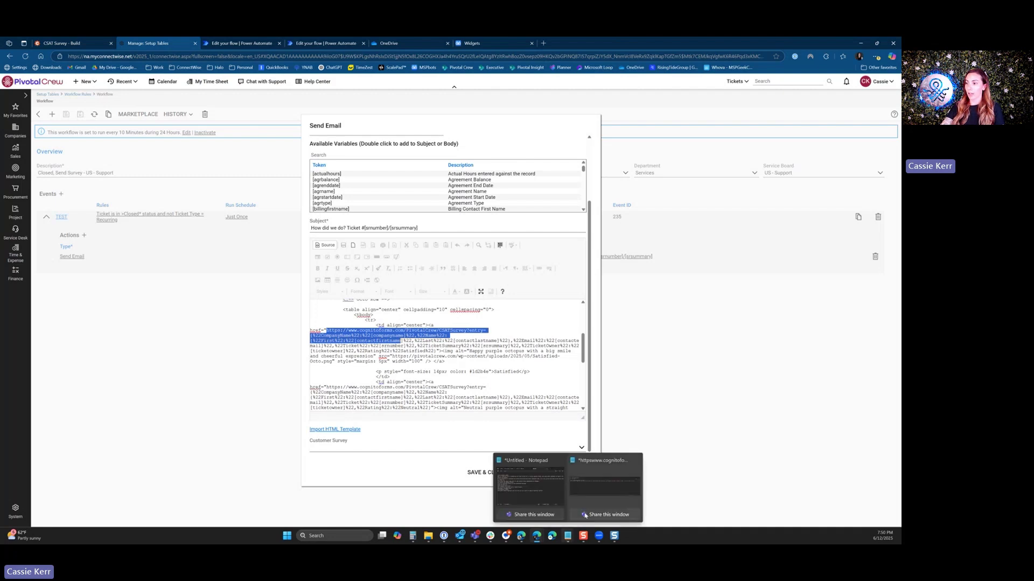
{"action": "left_click", "coordinate": [577, 450]}
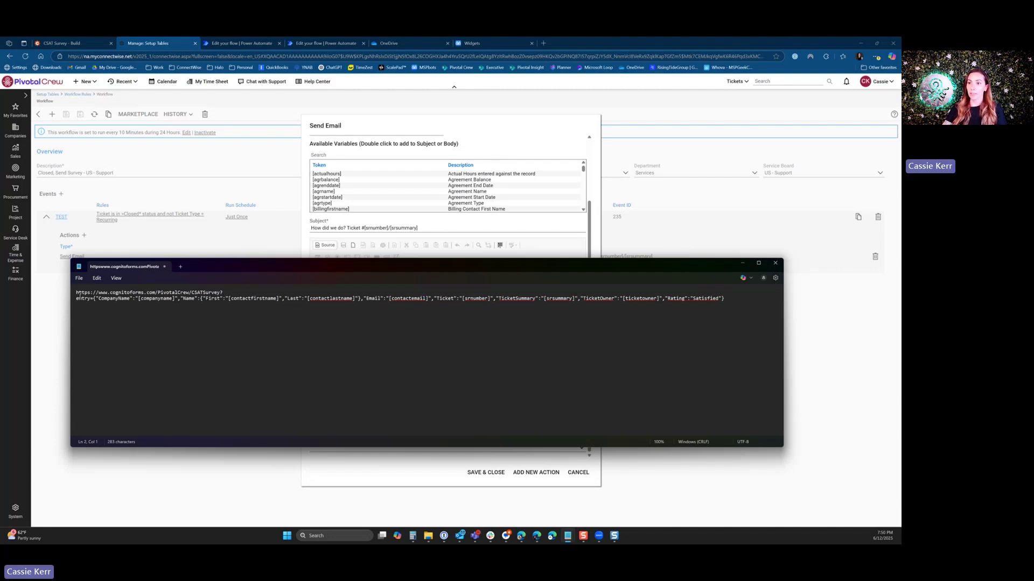
{"action": "mouse_move", "coordinate": [78, 294]}
{"action": "left_mouse_down"}
{"action": "mouse_move", "coordinate": [223, 293]}
{"action": "mouse_move", "coordinate": [94, 304]}
{"action": "left_mouse_up"}
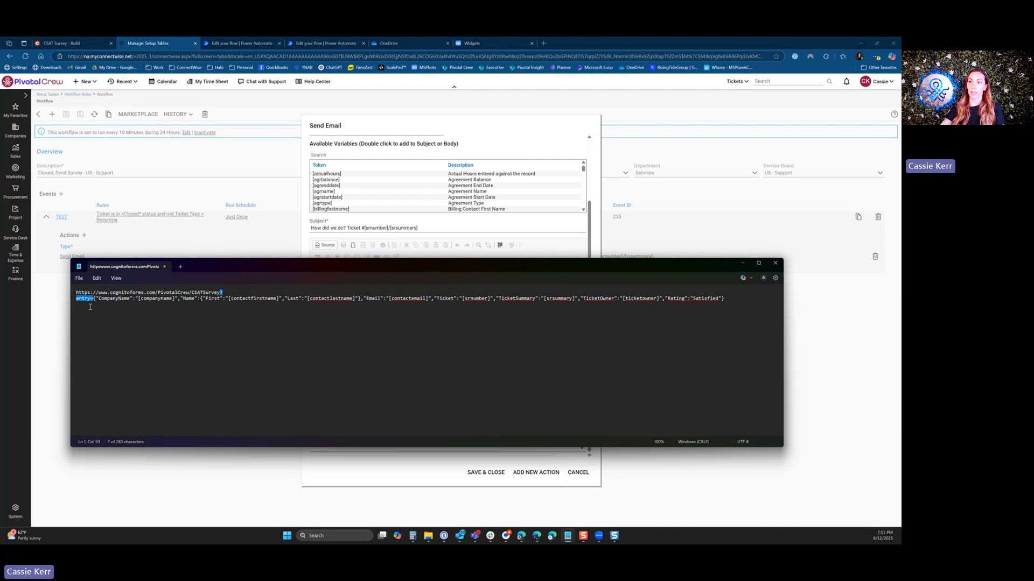
{"action": "left_click_drag", "start_coordinate": [99, 300], "coordinate": [176, 300]}
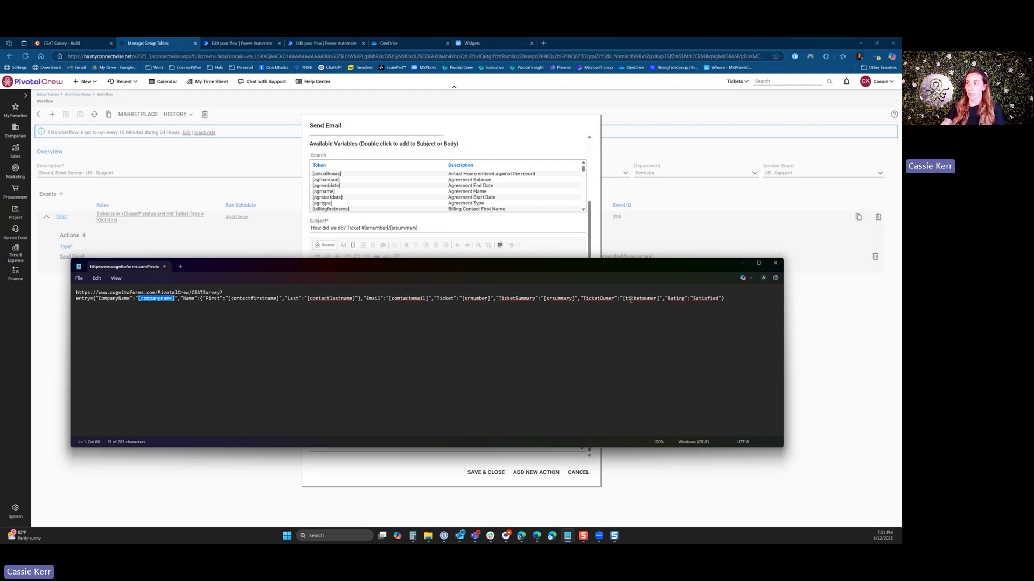
{"action": "left_click_drag", "start_coordinate": [691, 299], "coordinate": [720, 297]}
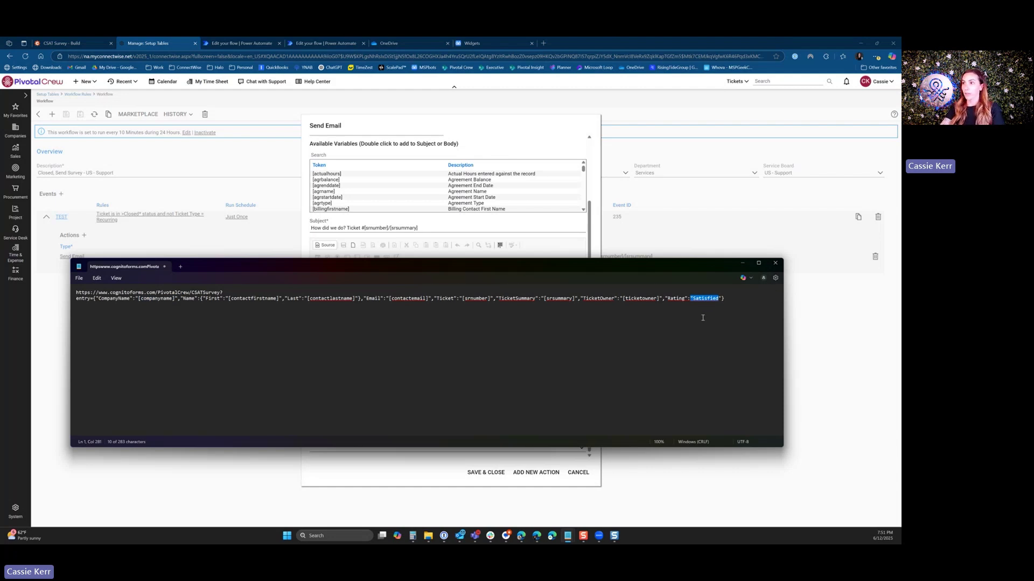
{"action": "left_click", "coordinate": [742, 264]}
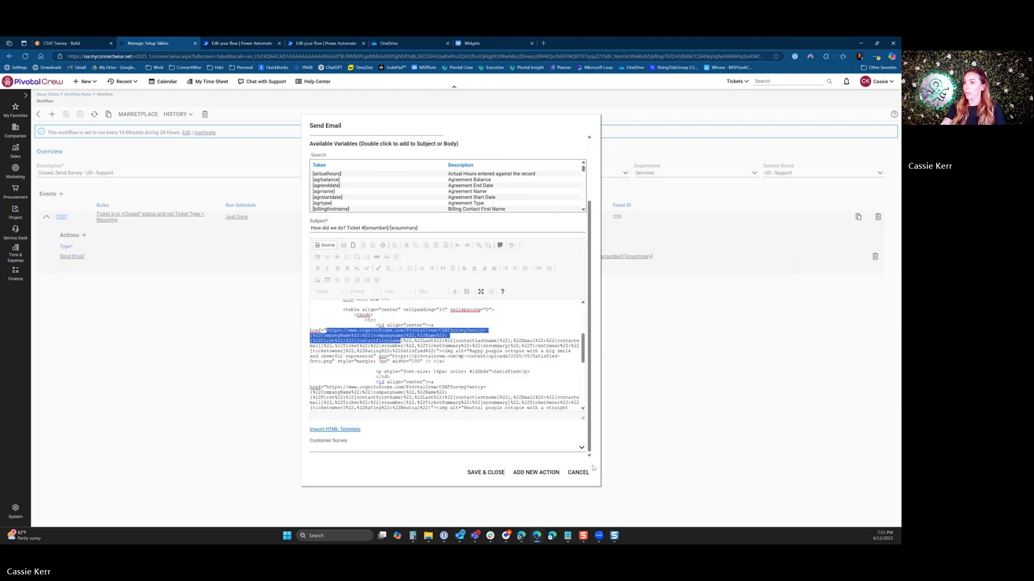
Step: Cancel the Send Email dialog and switch to the CSAT Export flow in Power Automate to view its table row mapping
{"action": "left_click", "coordinate": [579, 473]}
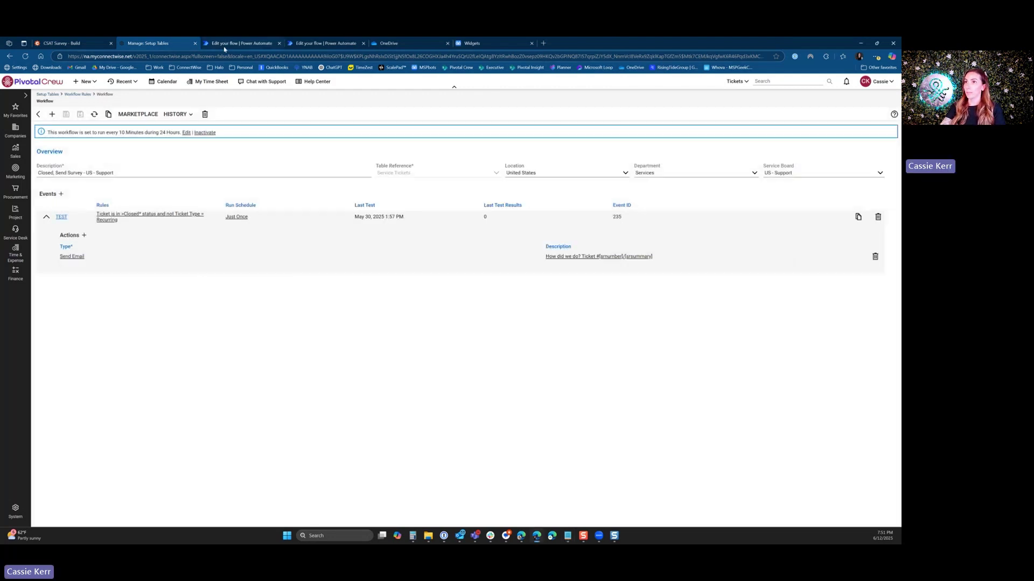
{"action": "mouse_move", "coordinate": [225, 49]}
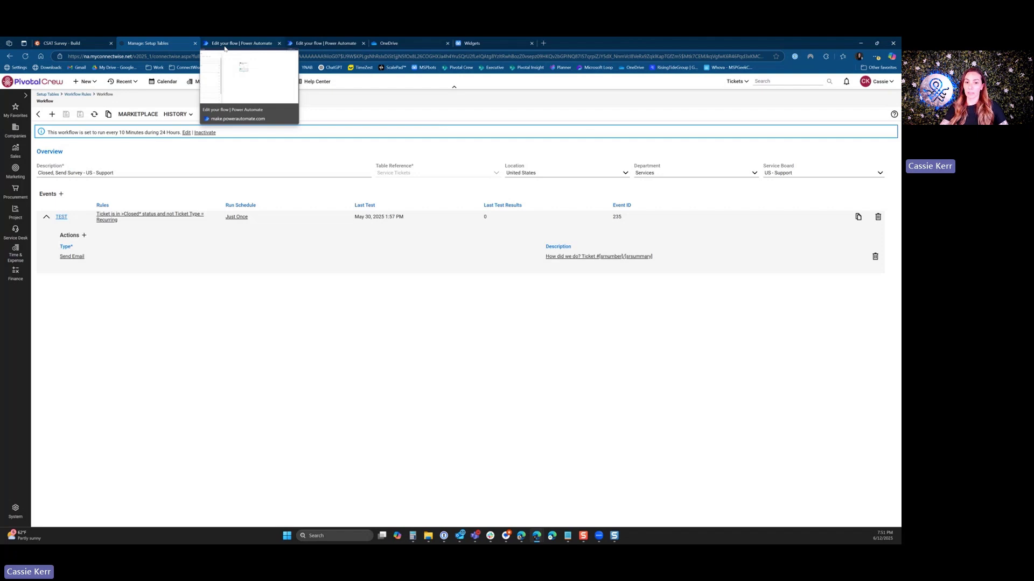
{"action": "left_click", "coordinate": [226, 43]}
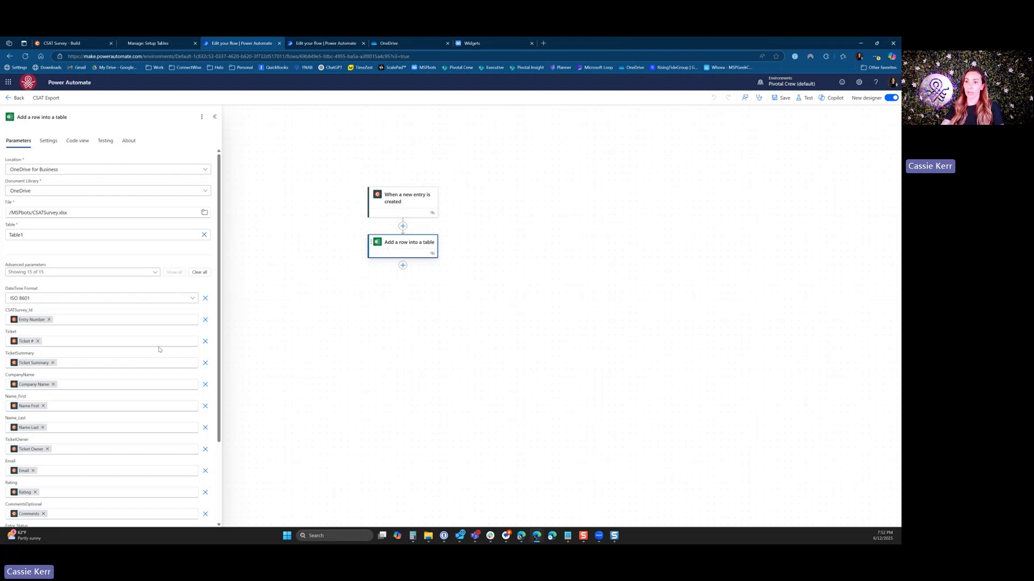
Step: Review the remaining row mapping, the Convert CSAT Export into CSV flow's actions, and the MSPbots folder in OneDrive
{"action": "scroll", "coordinate": [59, 315], "scroll_direction": "down", "scroll_amount": 3}
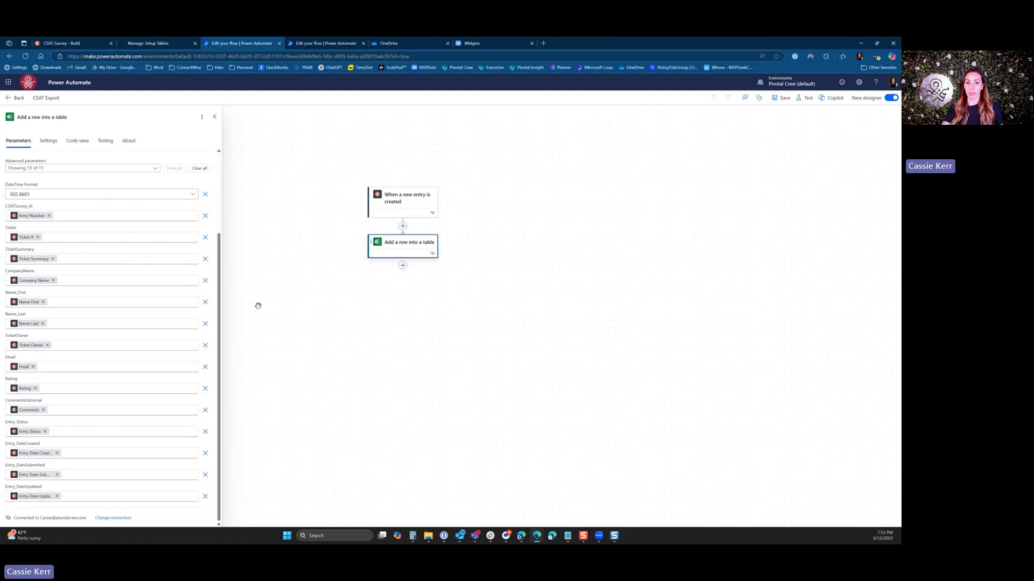
{"action": "left_click", "coordinate": [311, 44]}
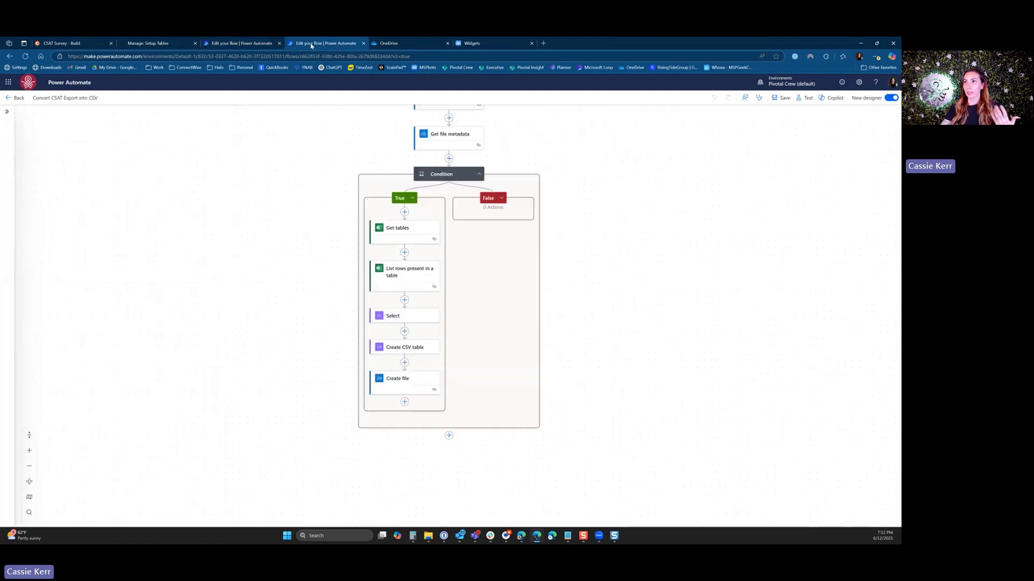
{"action": "left_click_drag", "start_coordinate": [314, 162], "coordinate": [307, 193]}
{"action": "scroll", "coordinate": [308, 192], "scroll_direction": "up", "scroll_amount": 2}
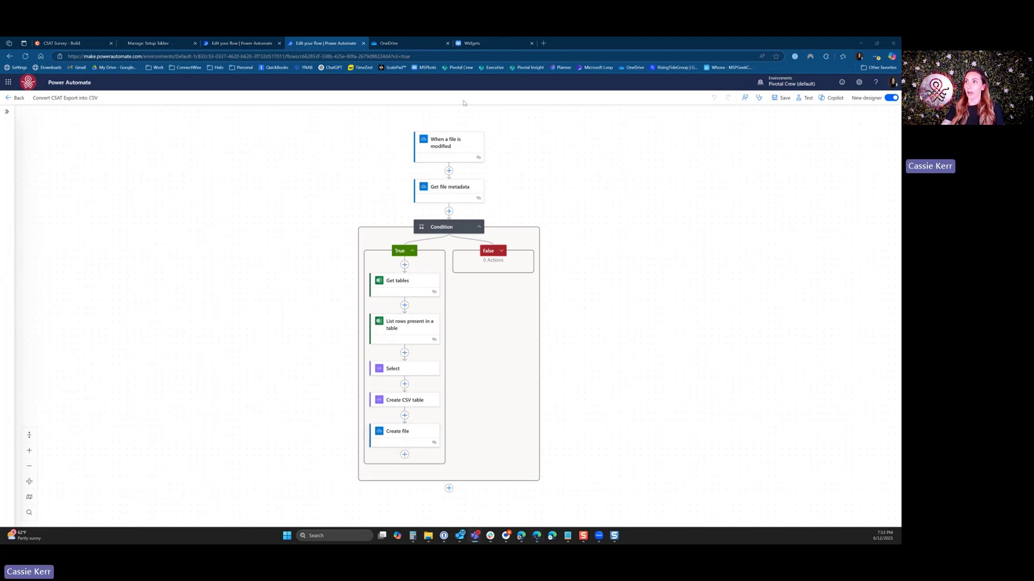
{"action": "left_click", "coordinate": [401, 43]}
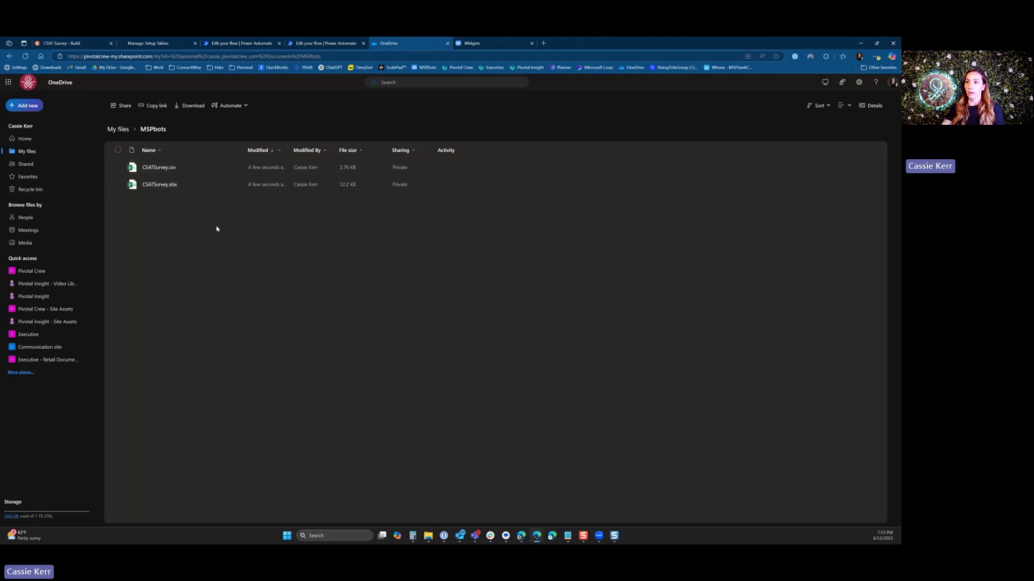
Step: Switch to the MSPbots widgets, examine the CSAT % Last 90 Days widget's preview and data sources, and close it with changes saved
{"action": "left_click", "coordinate": [472, 44]}
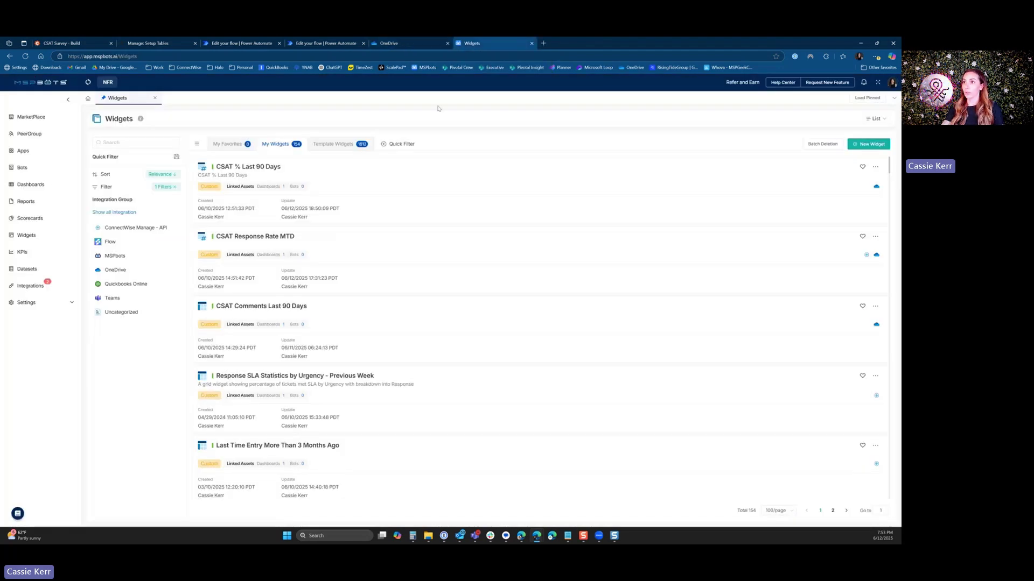
{"action": "left_click", "coordinate": [280, 169]}
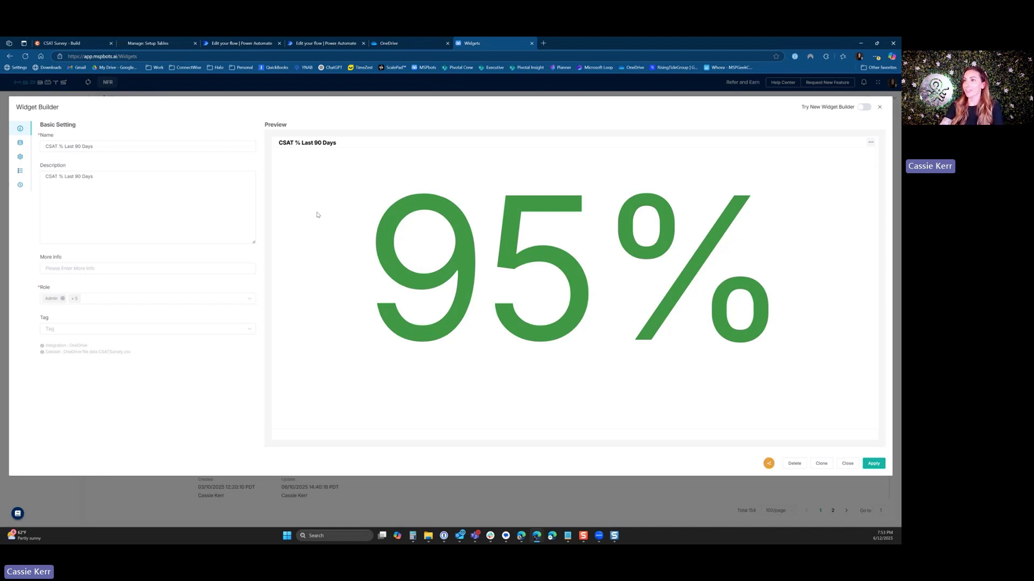
{"action": "left_click", "coordinate": [20, 143]}
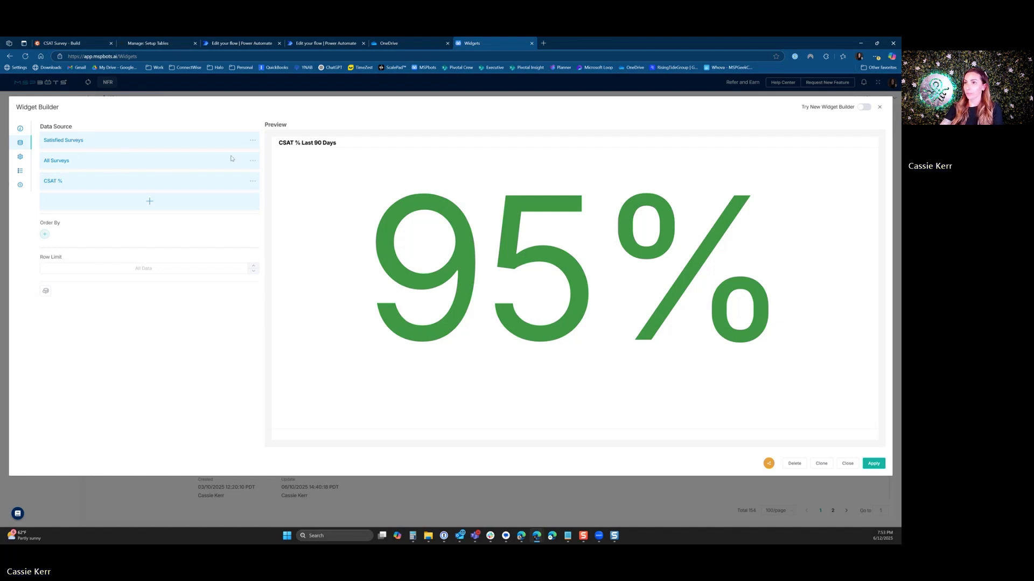
{"action": "left_click", "coordinate": [848, 464]}
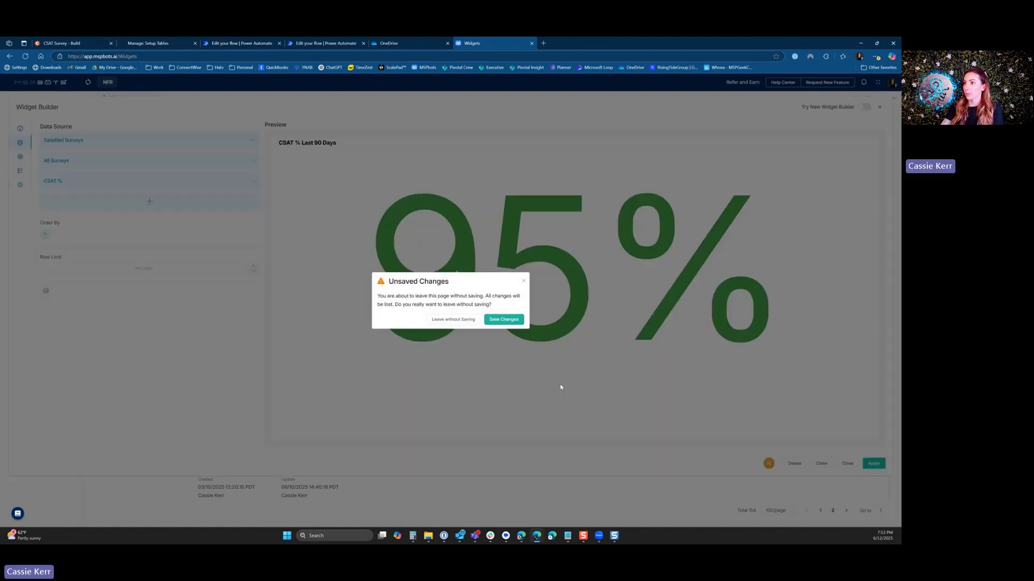
{"action": "left_click", "coordinate": [500, 320]}
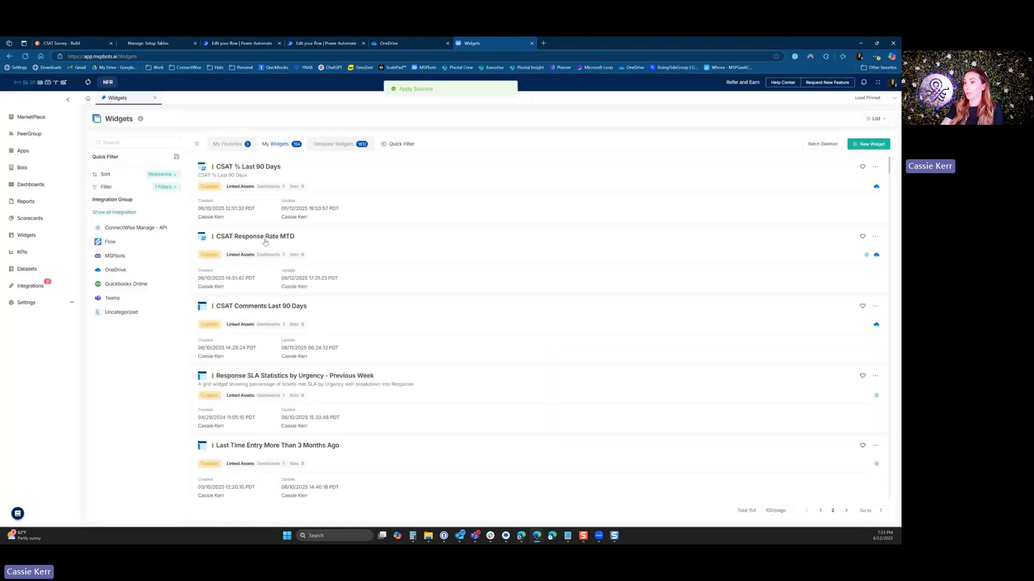
Step: Examine the CSAT Response Rate MTD widget's preview and data sources, and close it with changes saved
{"action": "left_click", "coordinate": [270, 237]}
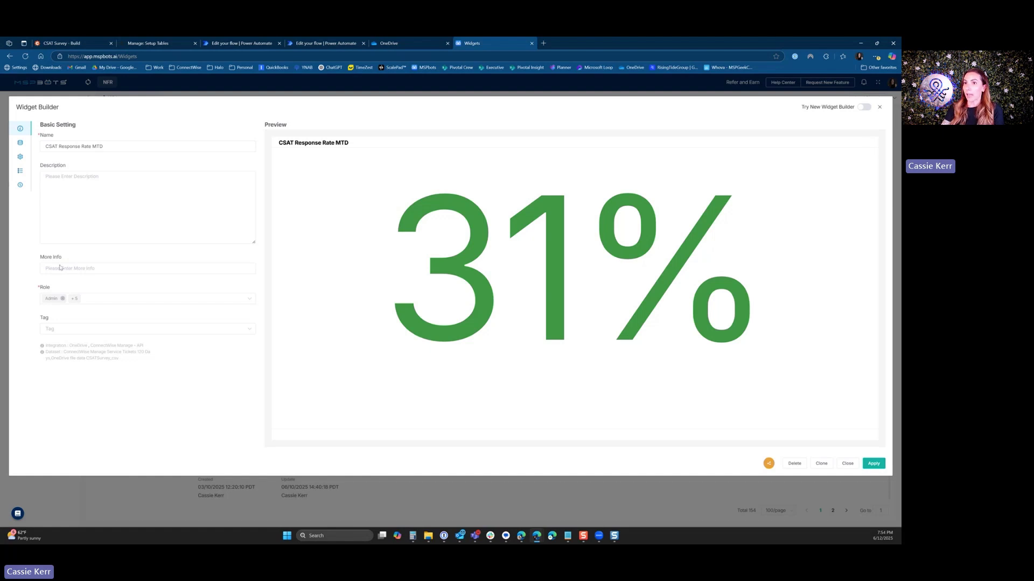
{"action": "left_click", "coordinate": [20, 143]}
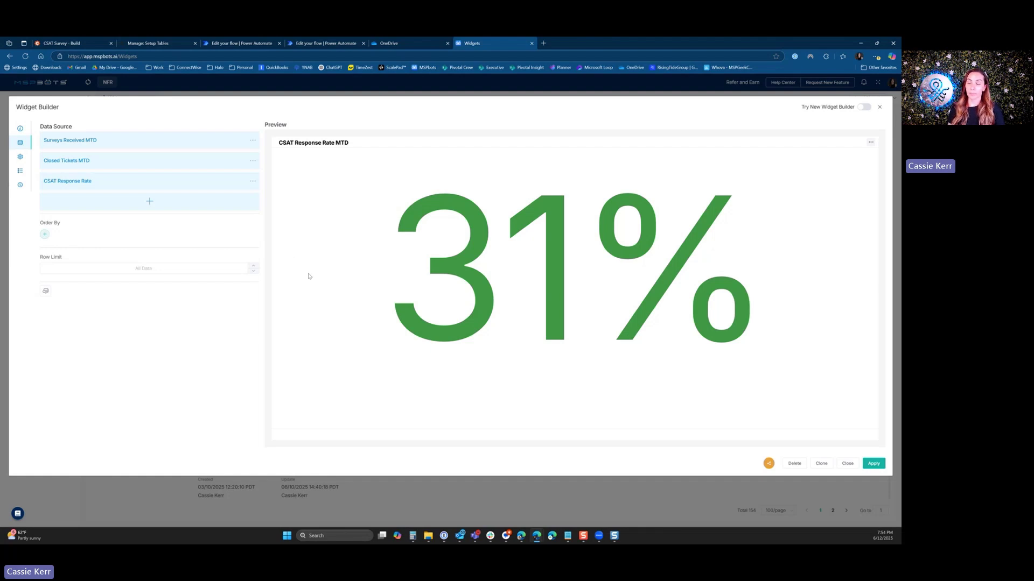
{"action": "left_click", "coordinate": [846, 464]}
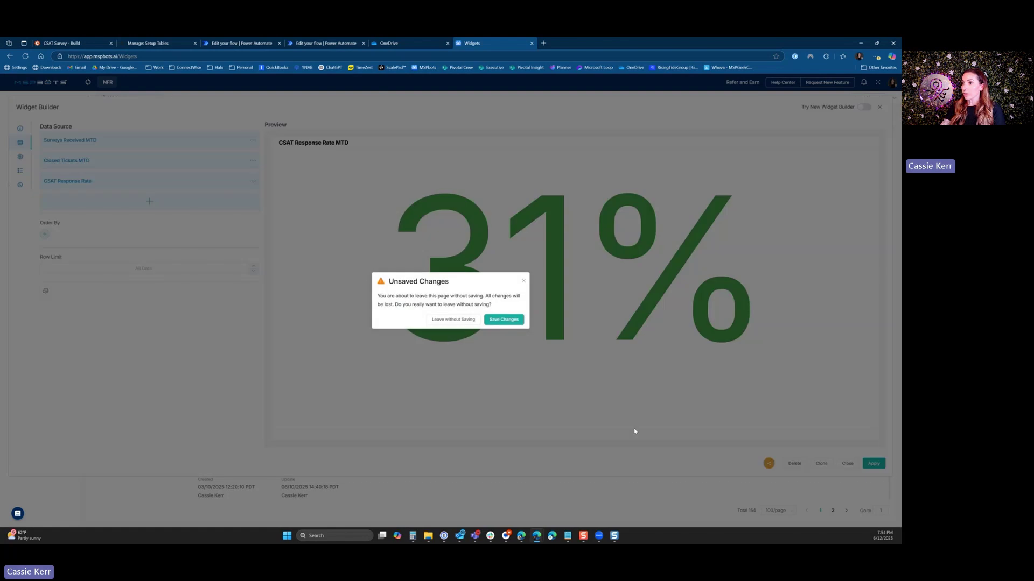
{"action": "left_click", "coordinate": [499, 320]}
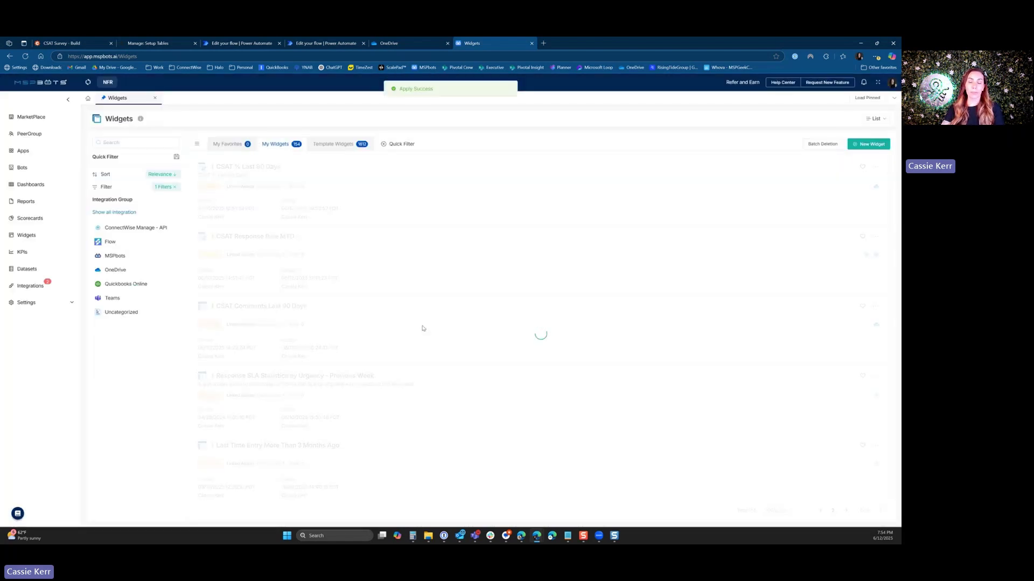